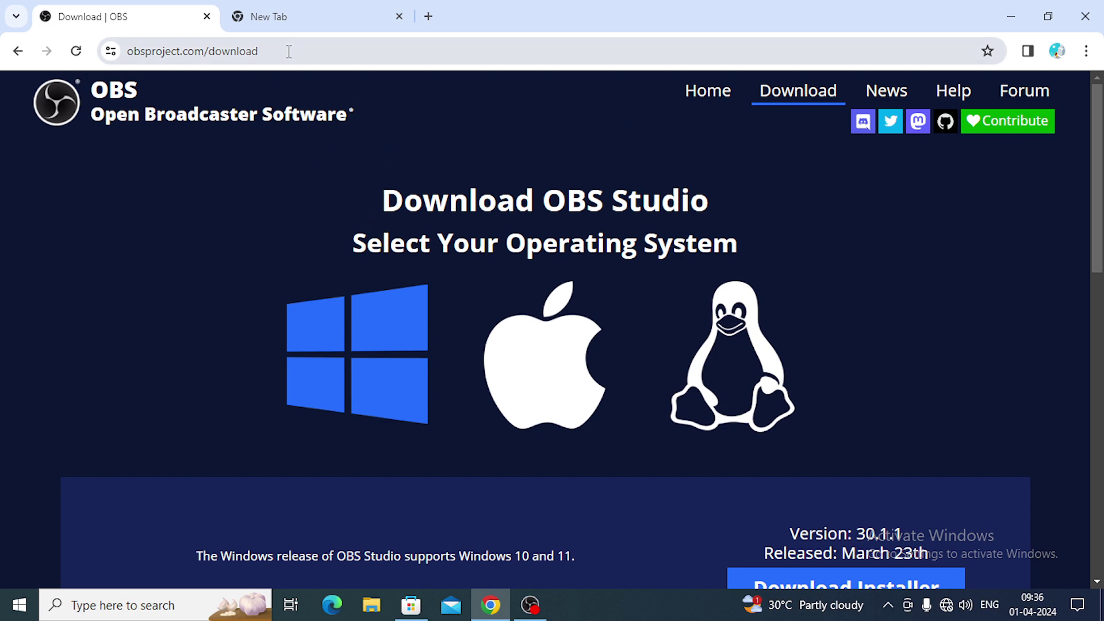
- Examine the OBS Studio download page for the Windows installer and the OBS Studio listing in Microsoft Store
scroll(747, 310, down, 3)
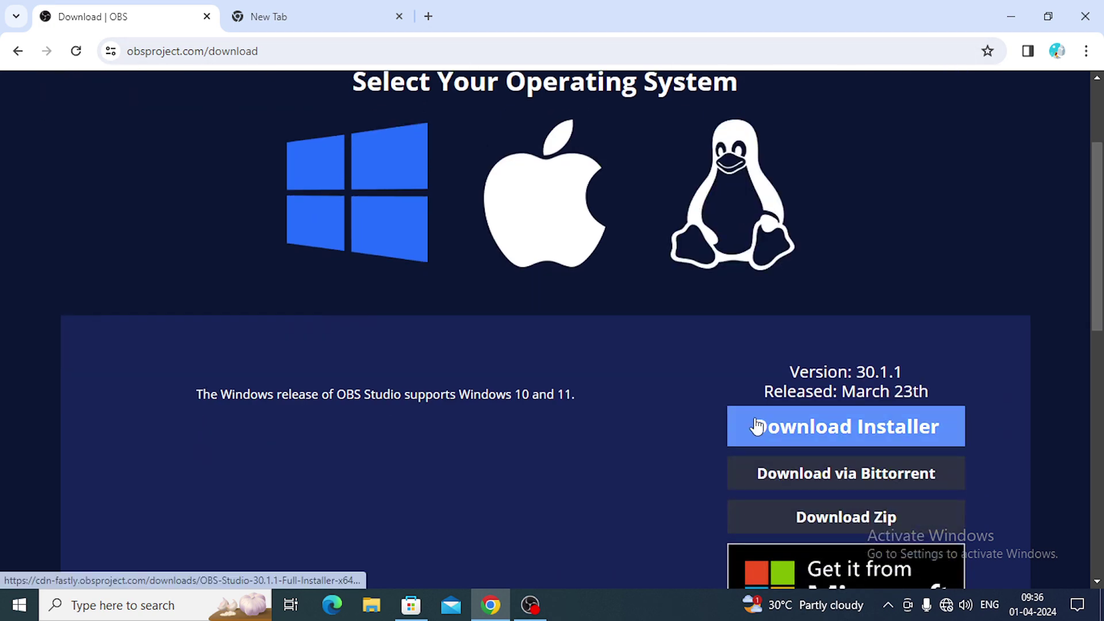
scroll(874, 458, up, 3)
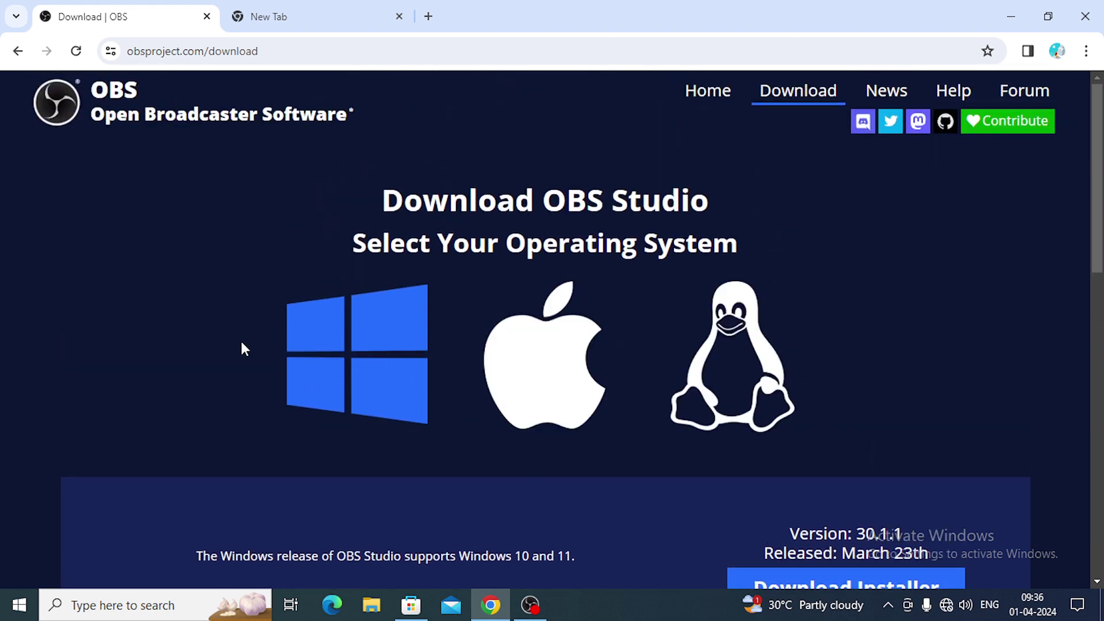
click(411, 605)
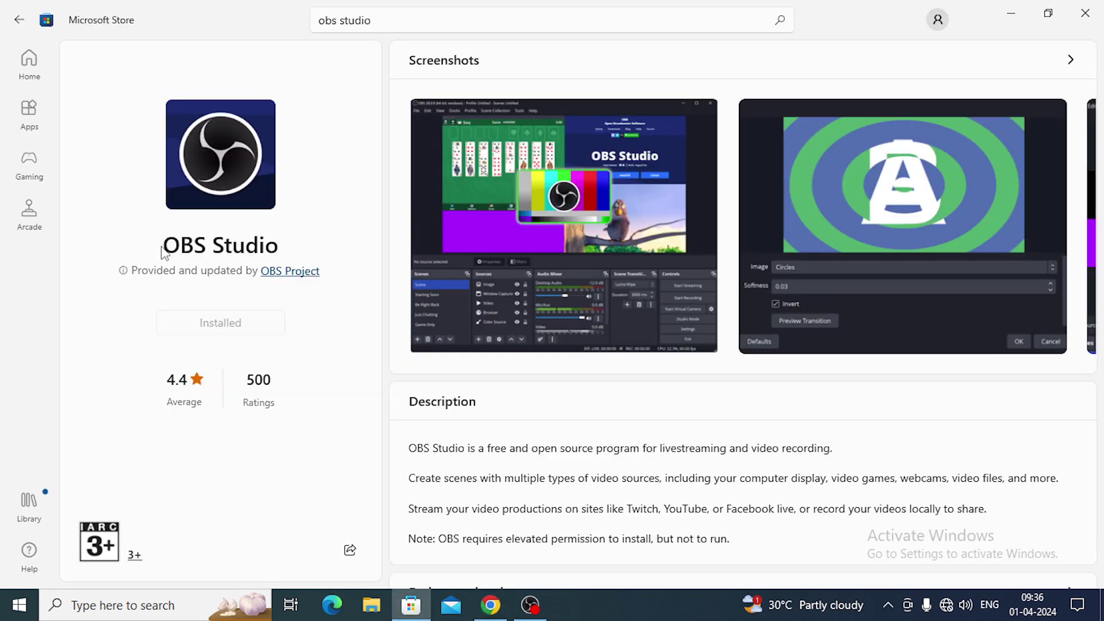
click(404, 27)
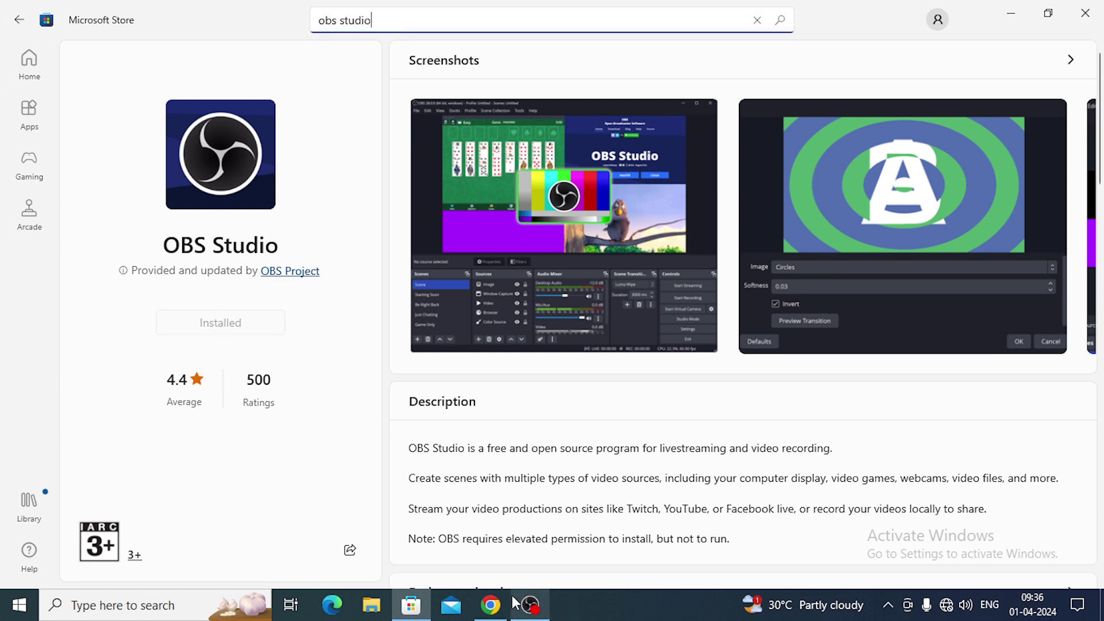
- Switch to OBS and examine the source types that can be added and the mixer options for Audio Input Capture
click(540, 613)
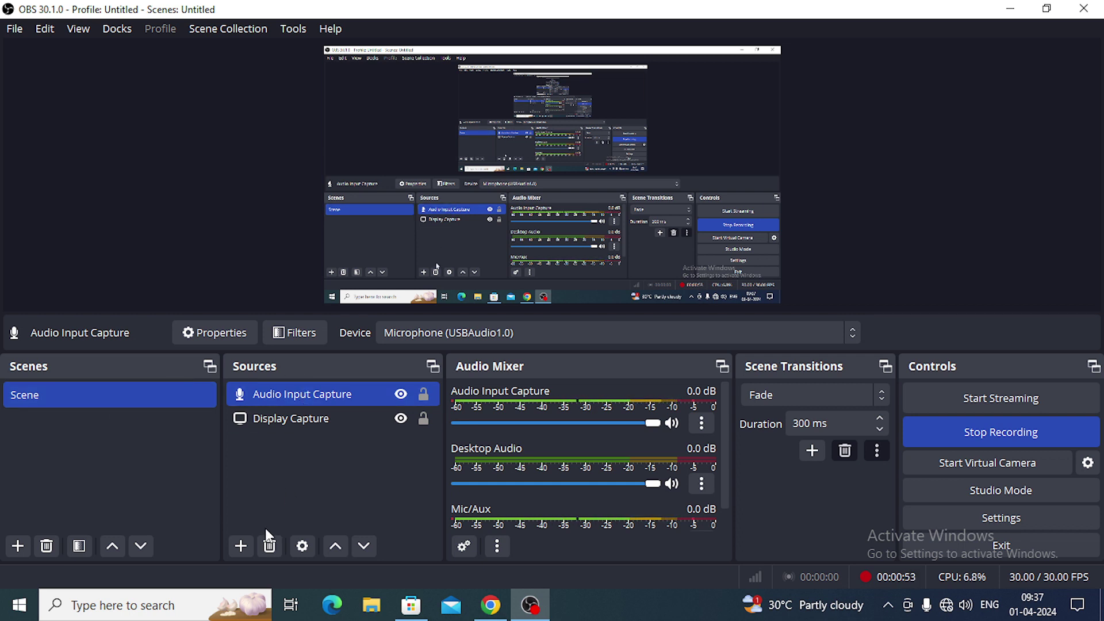
click(242, 546)
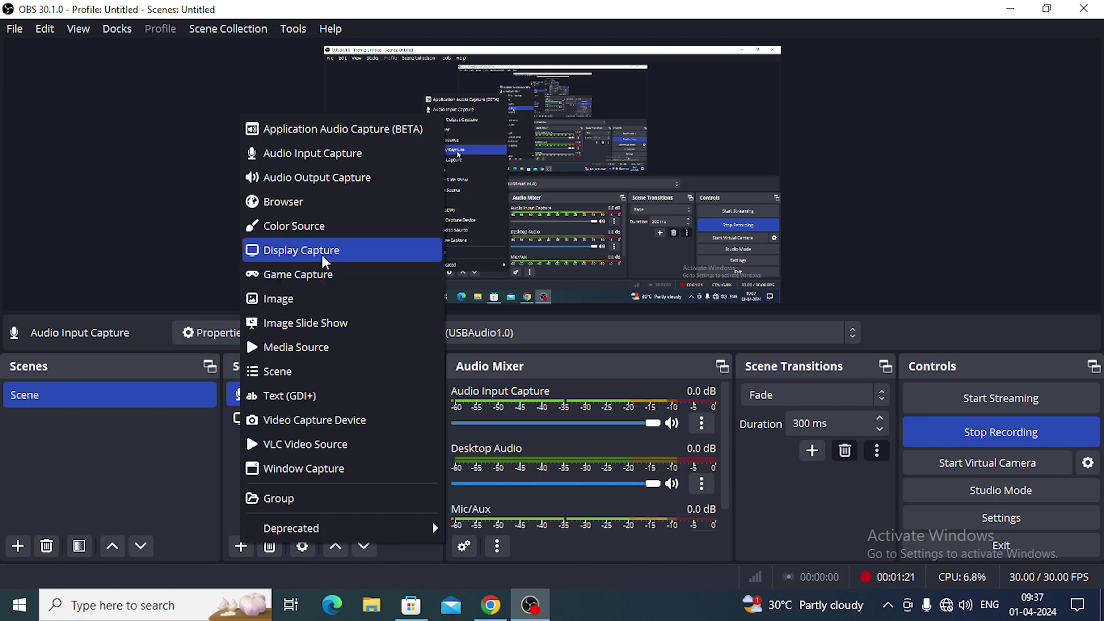
click(210, 432)
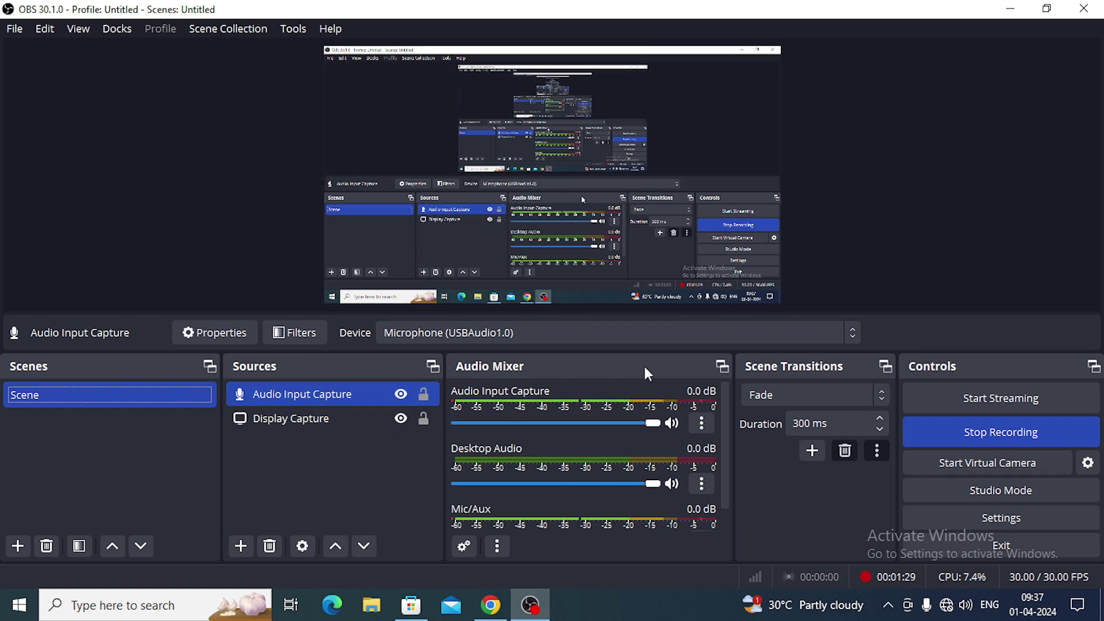
click(701, 423)
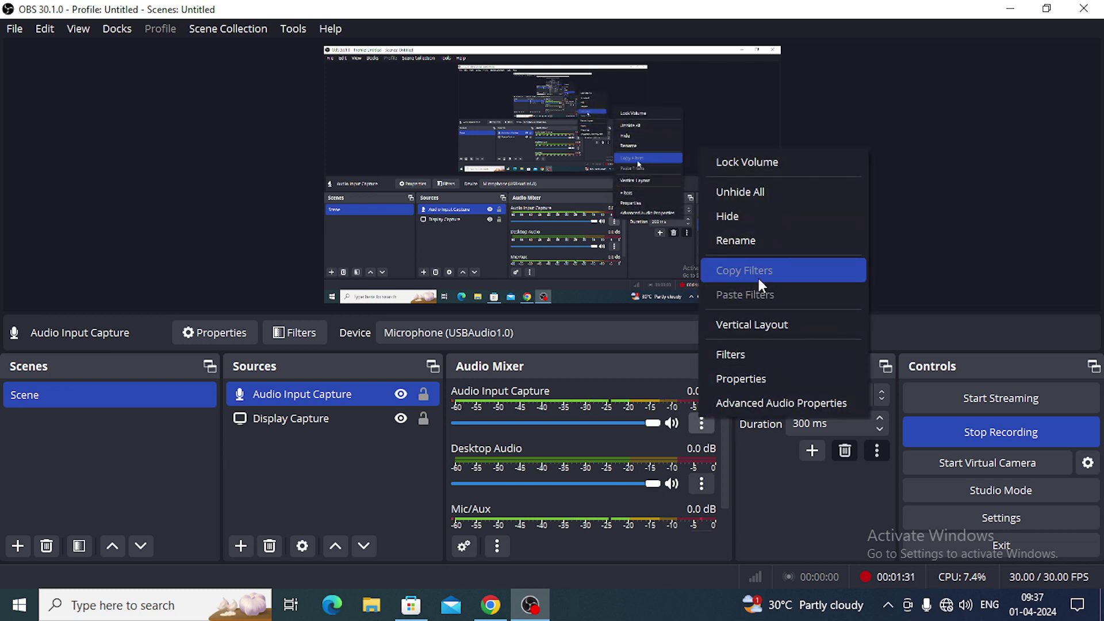
click(747, 467)
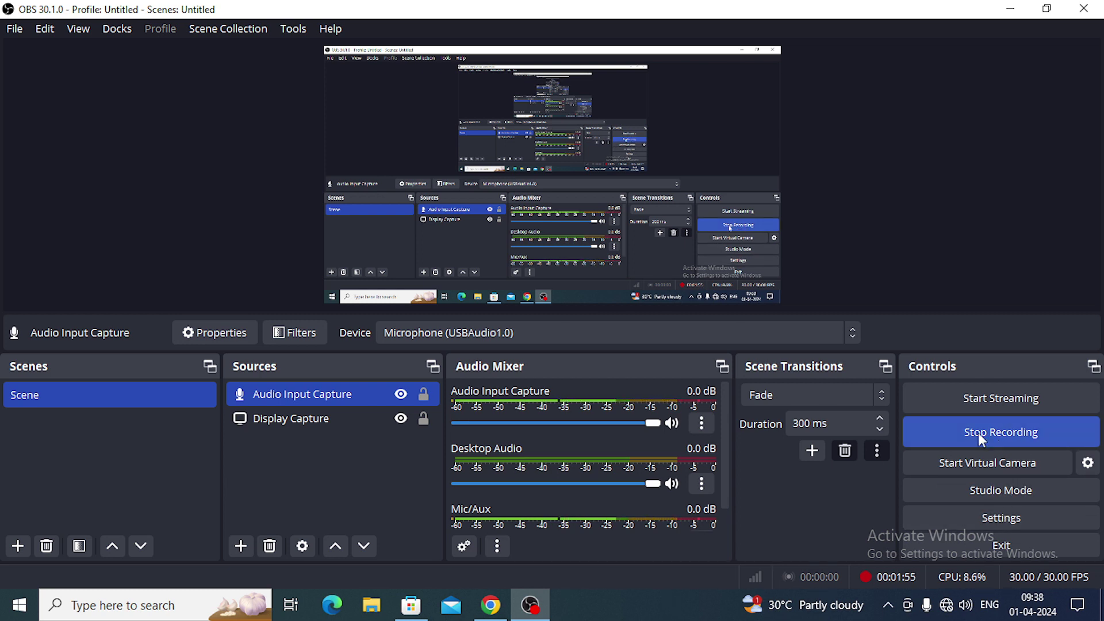
- Open the OBS settings and examine the General options, from language and updates down to Multiview
click(980, 512)
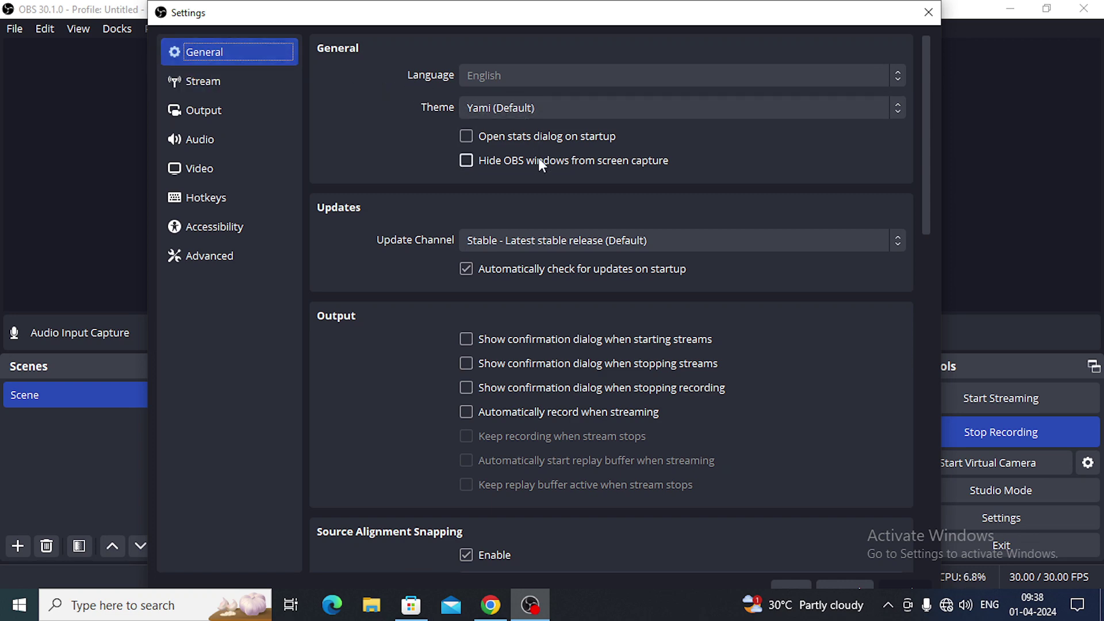
scroll(519, 203, down, 5)
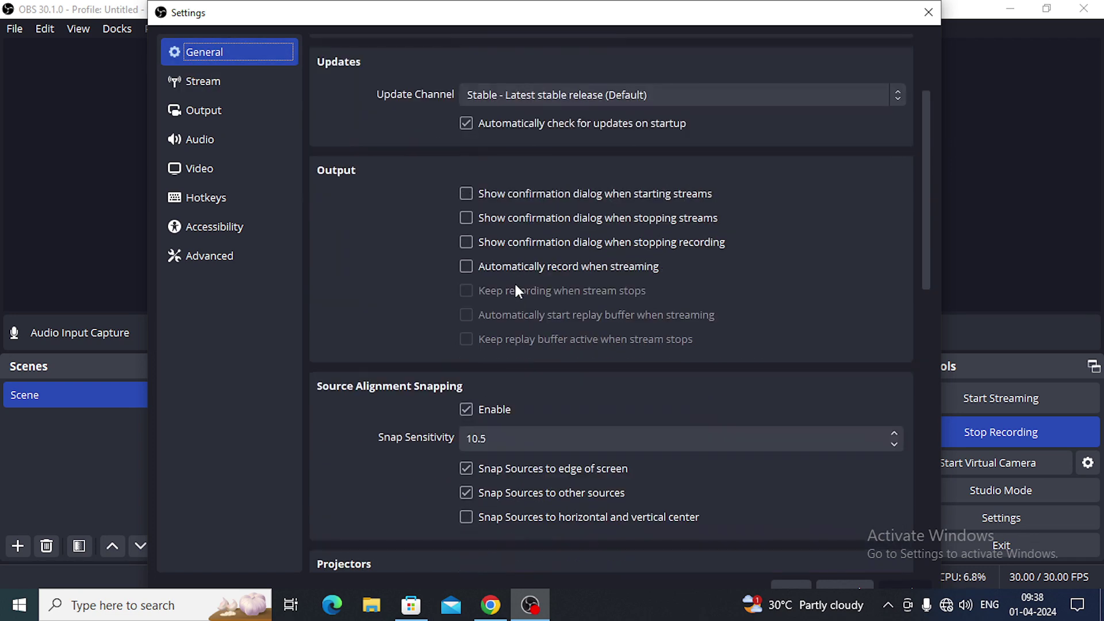
scroll(514, 296, down, 4)
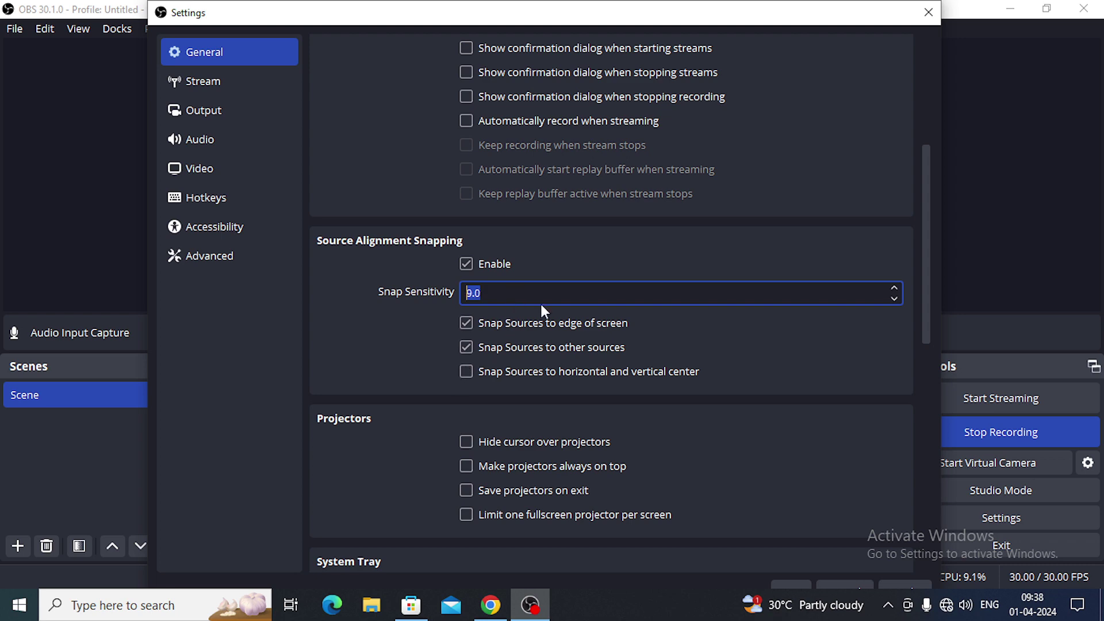
scroll(405, 323, down, 1)
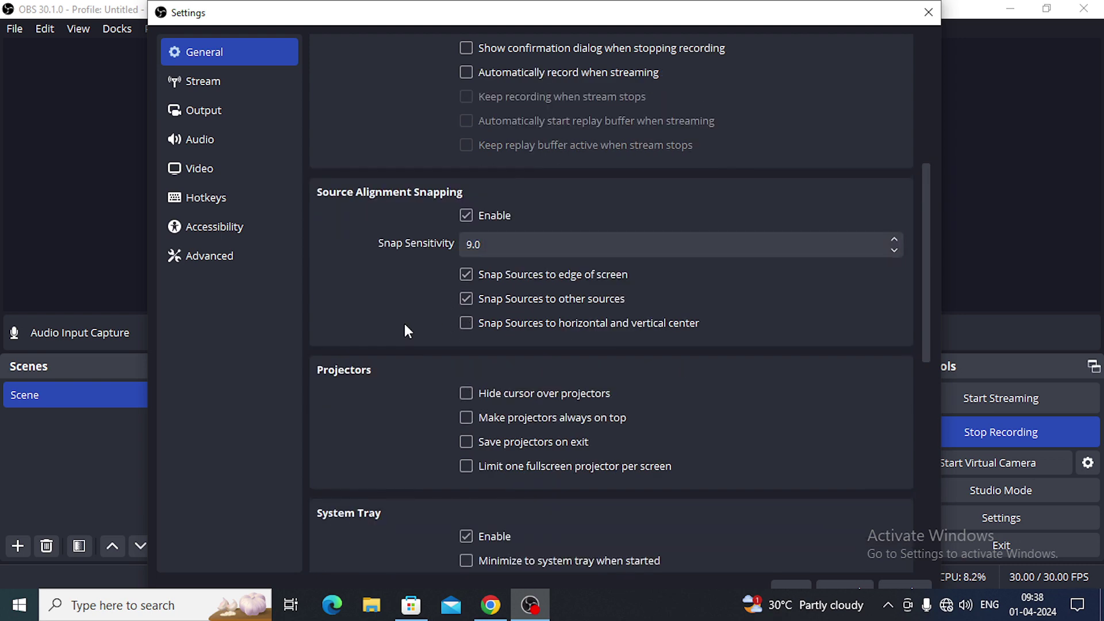
scroll(405, 325, down, 11)
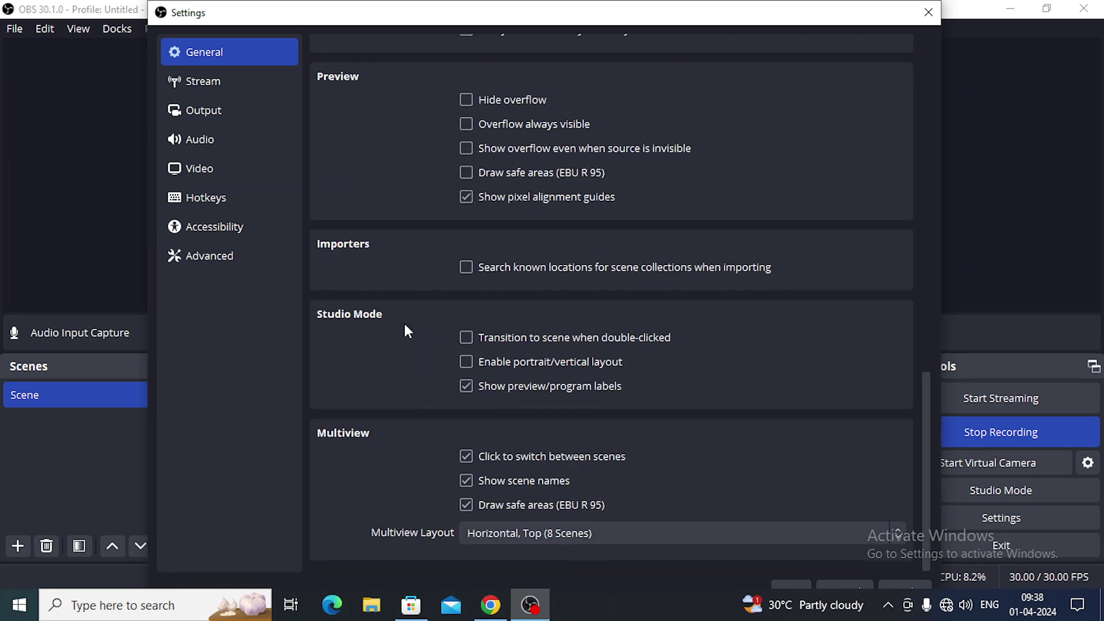
- Select YouTube - RTMPS from the full list of streaming services and review the server and service choices
click(246, 80)
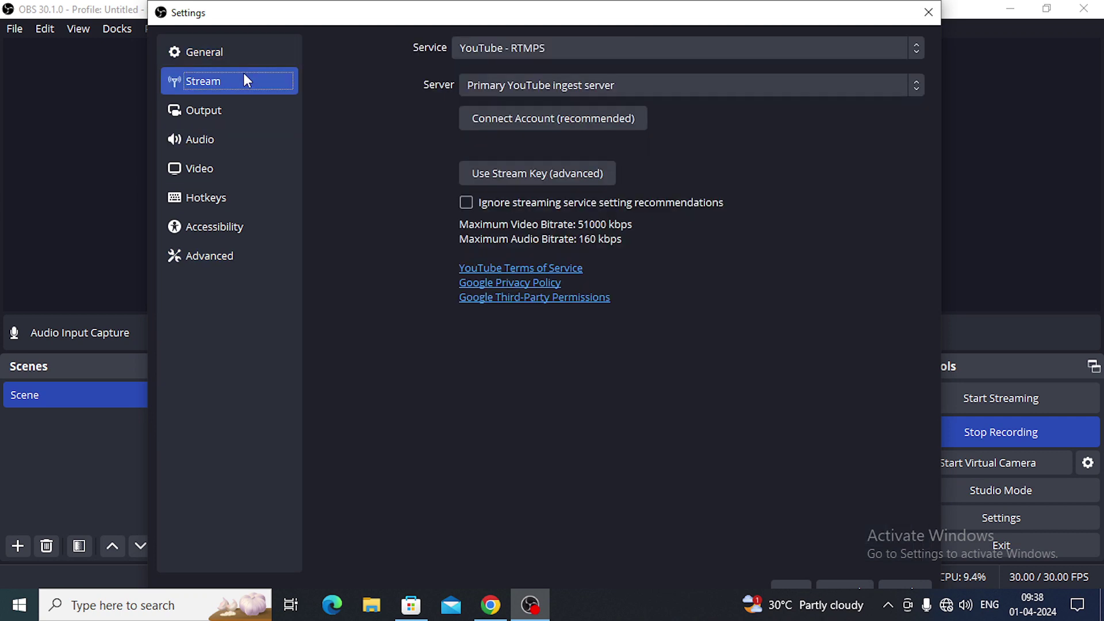
click(523, 50)
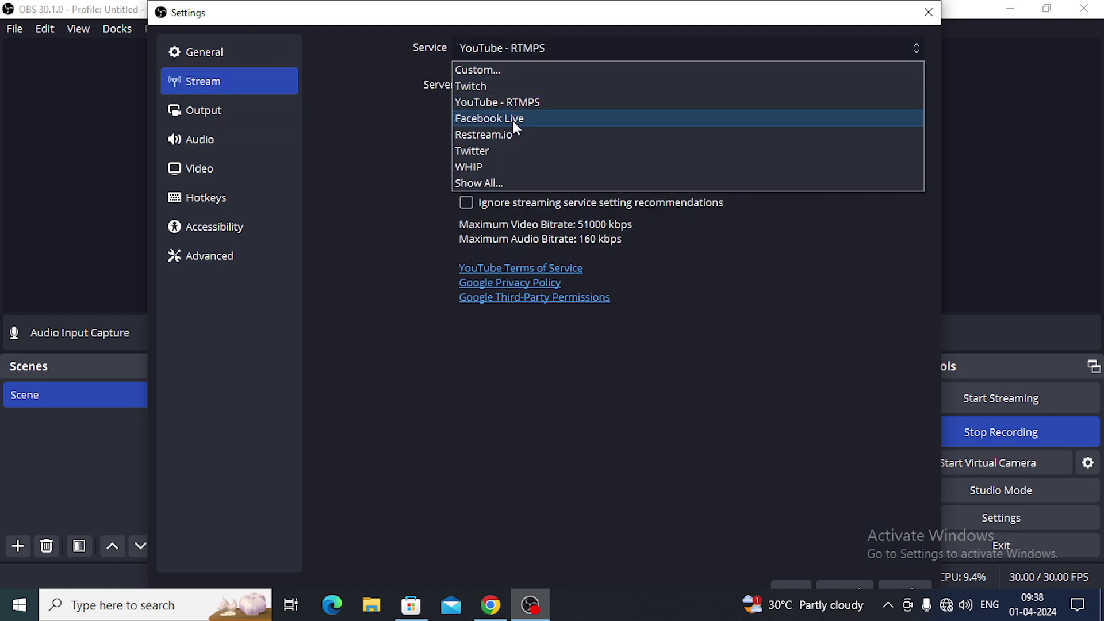
click(495, 182)
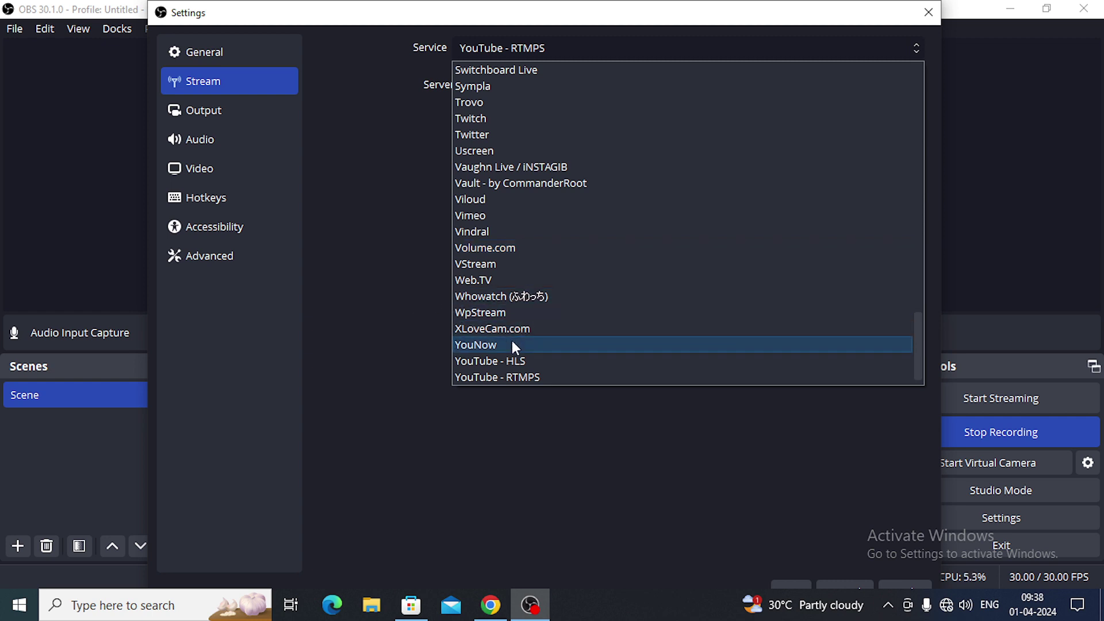
click(506, 376)
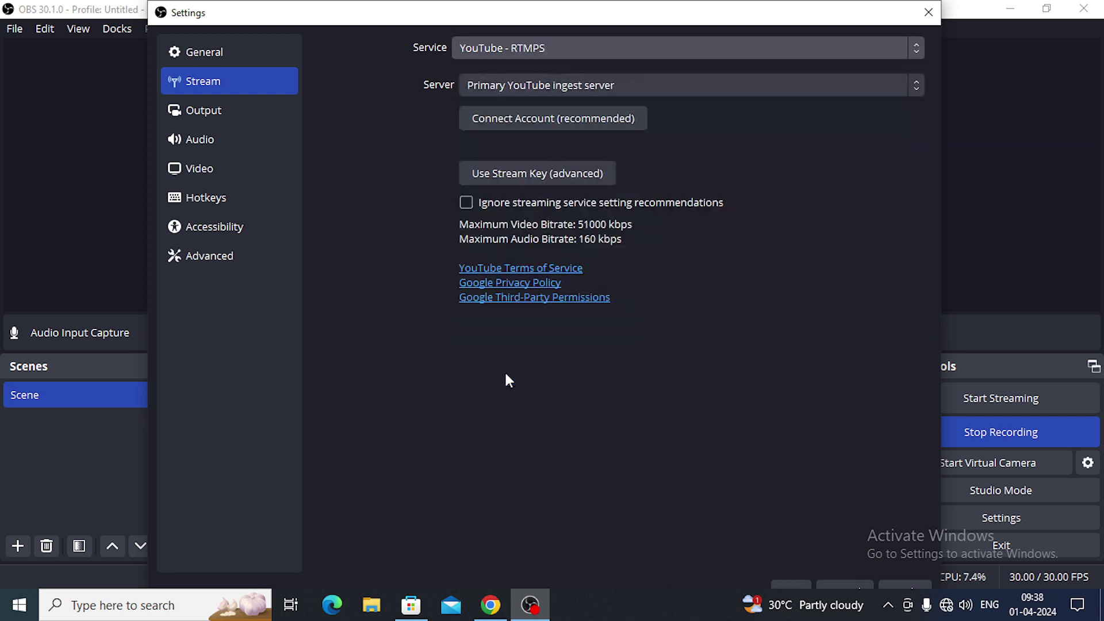
click(541, 85)
click(540, 86)
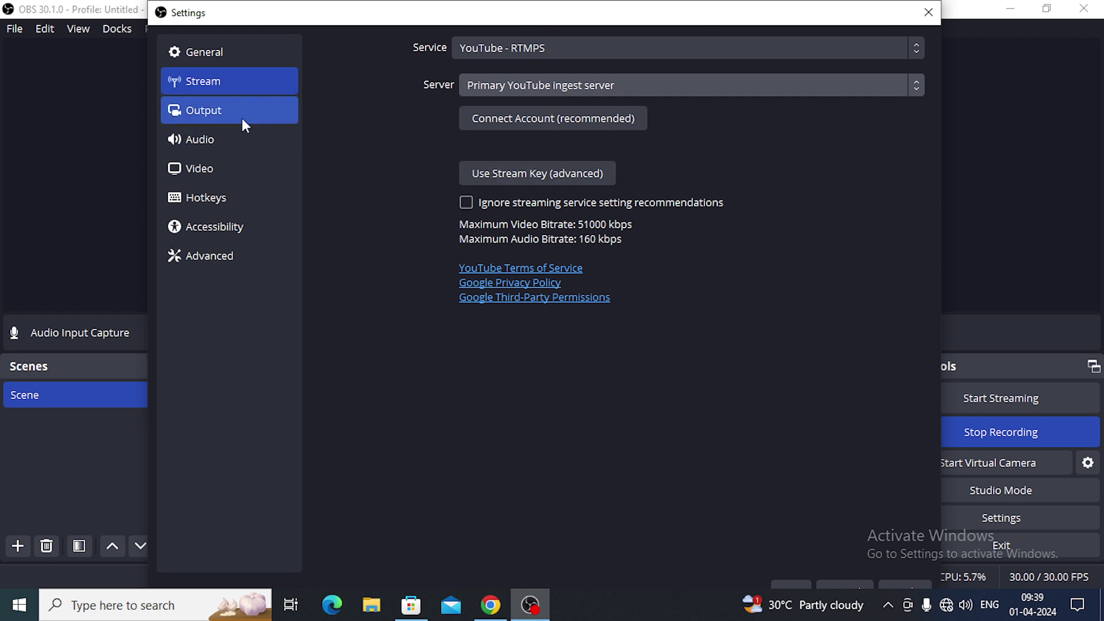
click(493, 40)
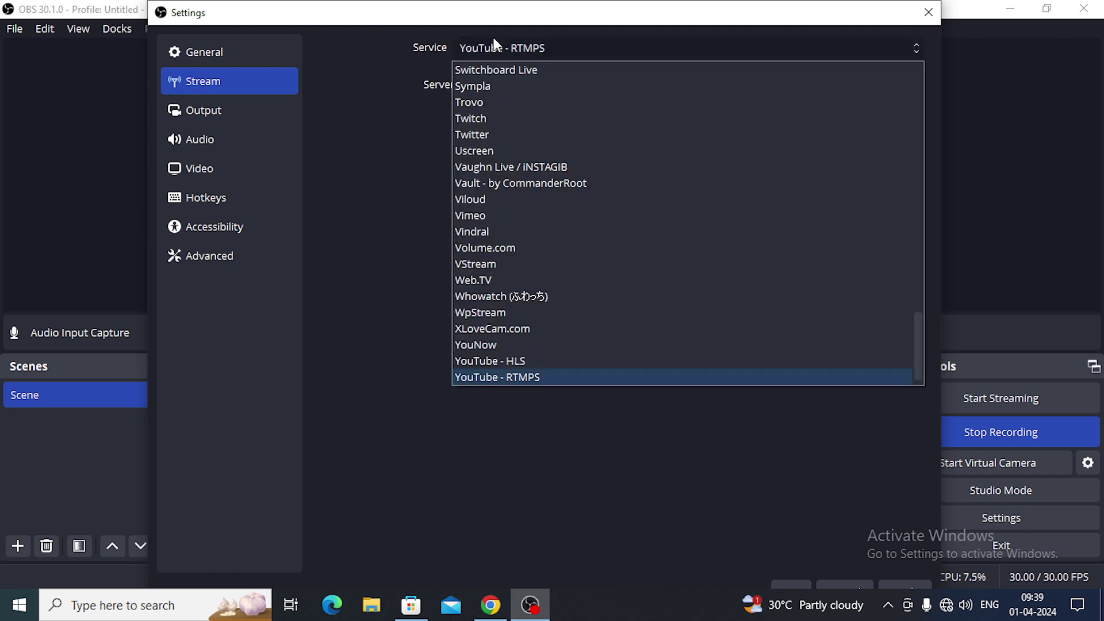
click(494, 40)
- Examine the Output settings, covering audio bitrate, encoder preset, recording path, quality, format and replay buffer
click(175, 120)
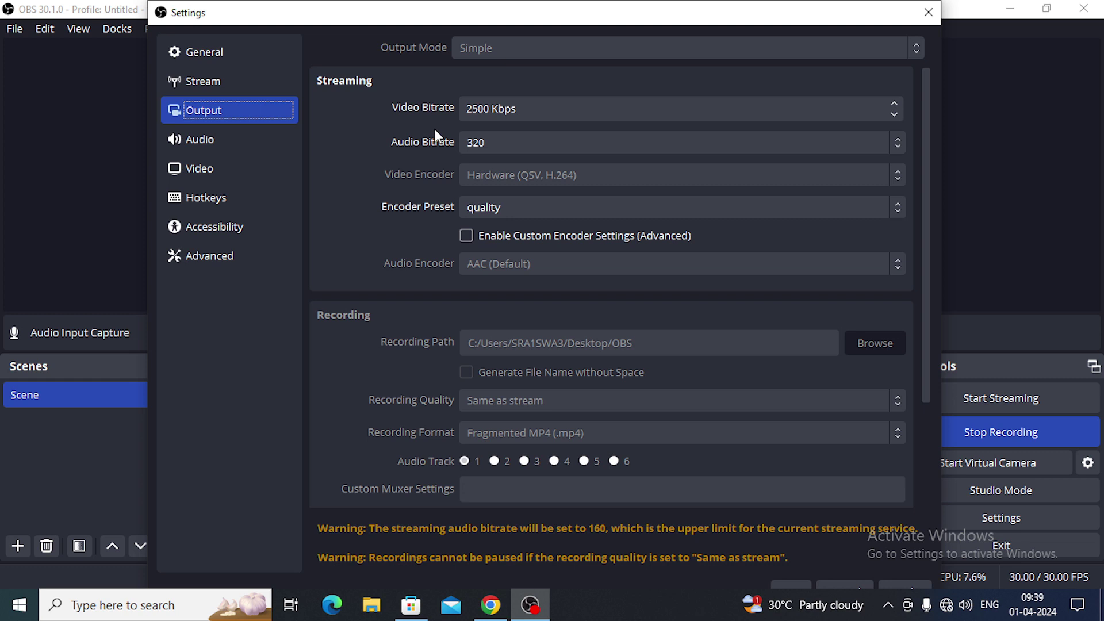
click(524, 147)
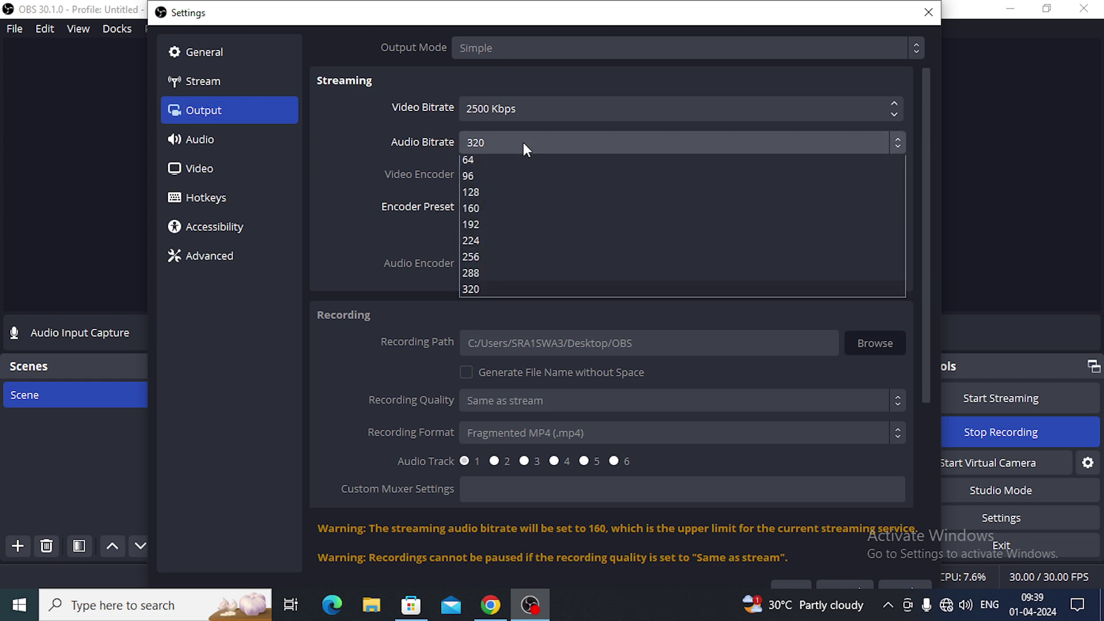
click(524, 146)
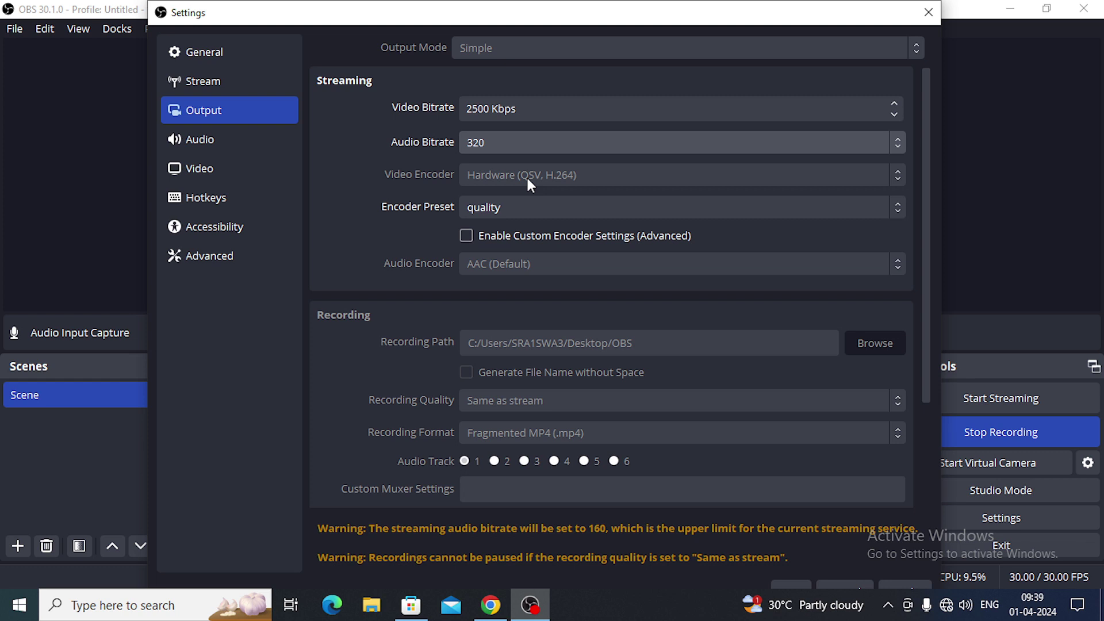
click(508, 218)
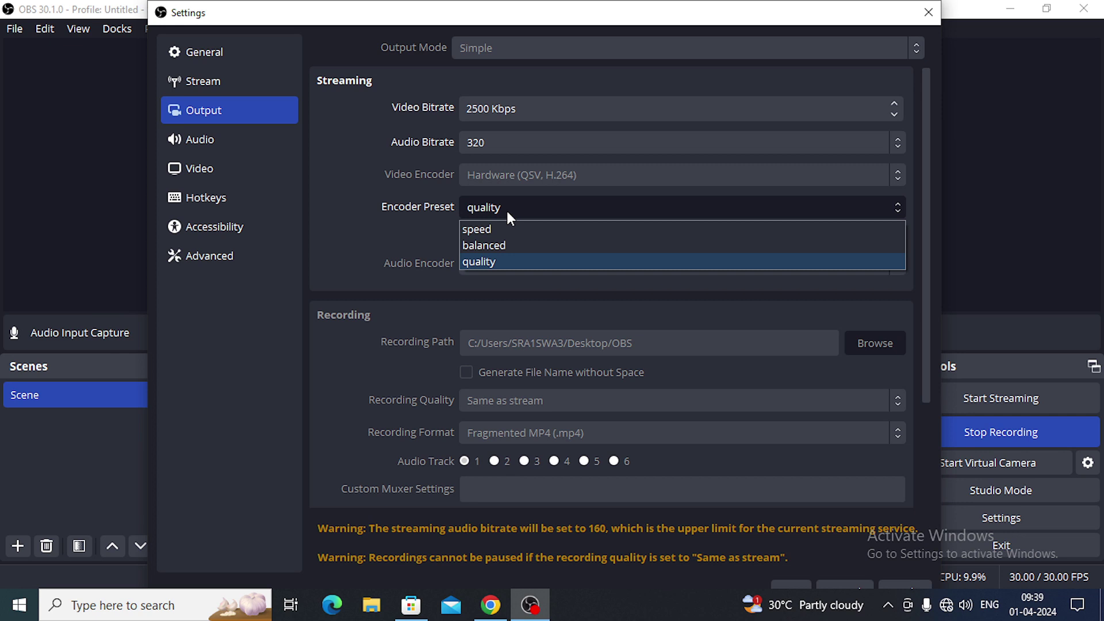
click(386, 235)
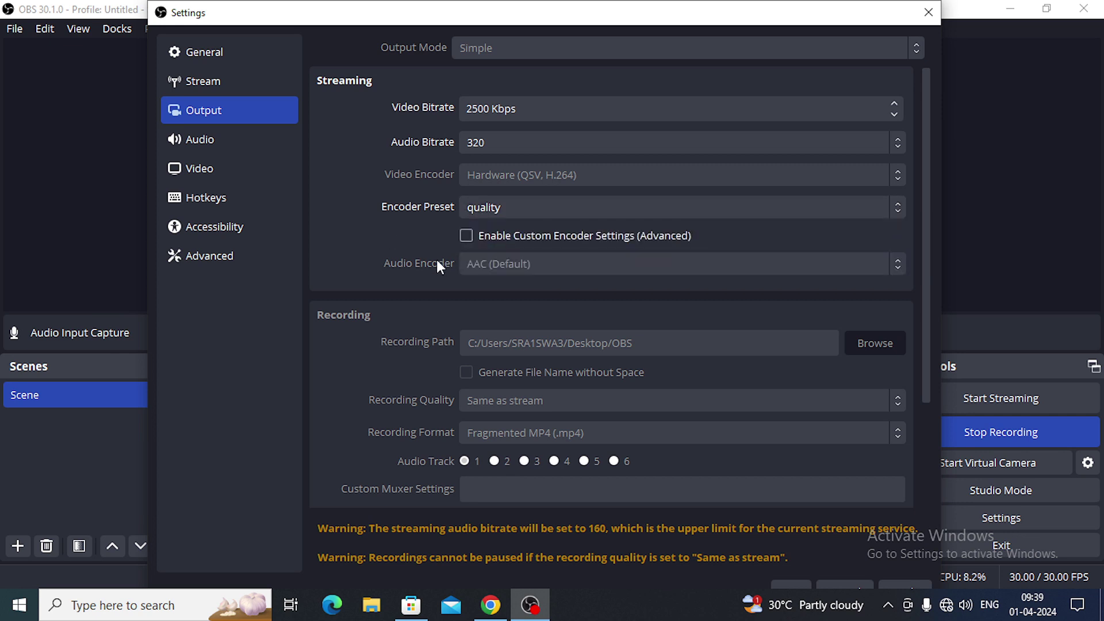
scroll(506, 268, down, 1)
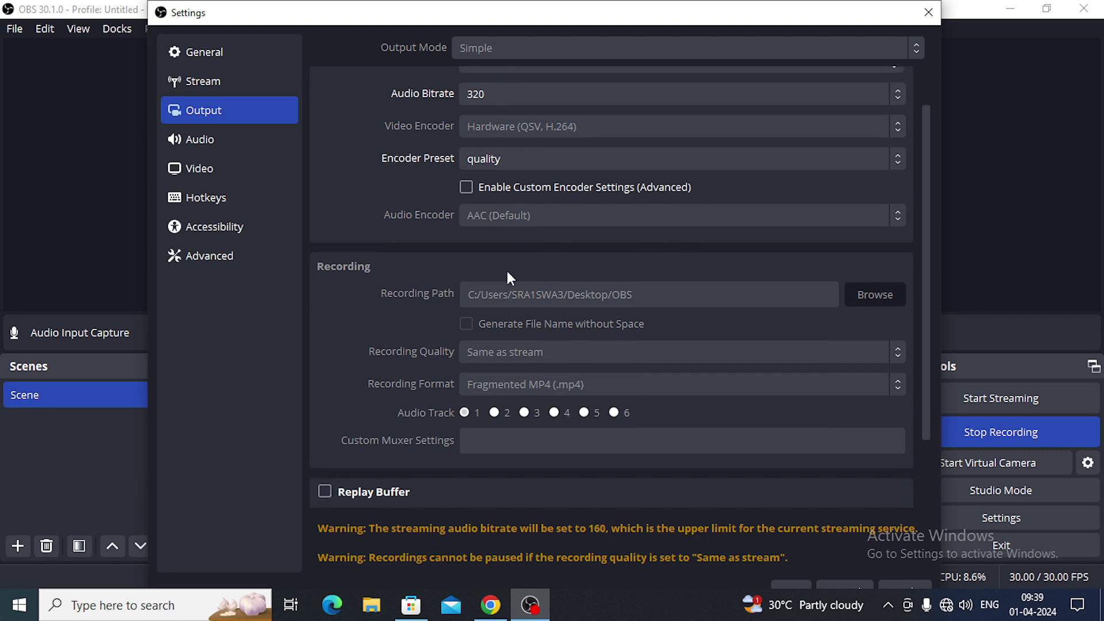
scroll(417, 283, down, 1)
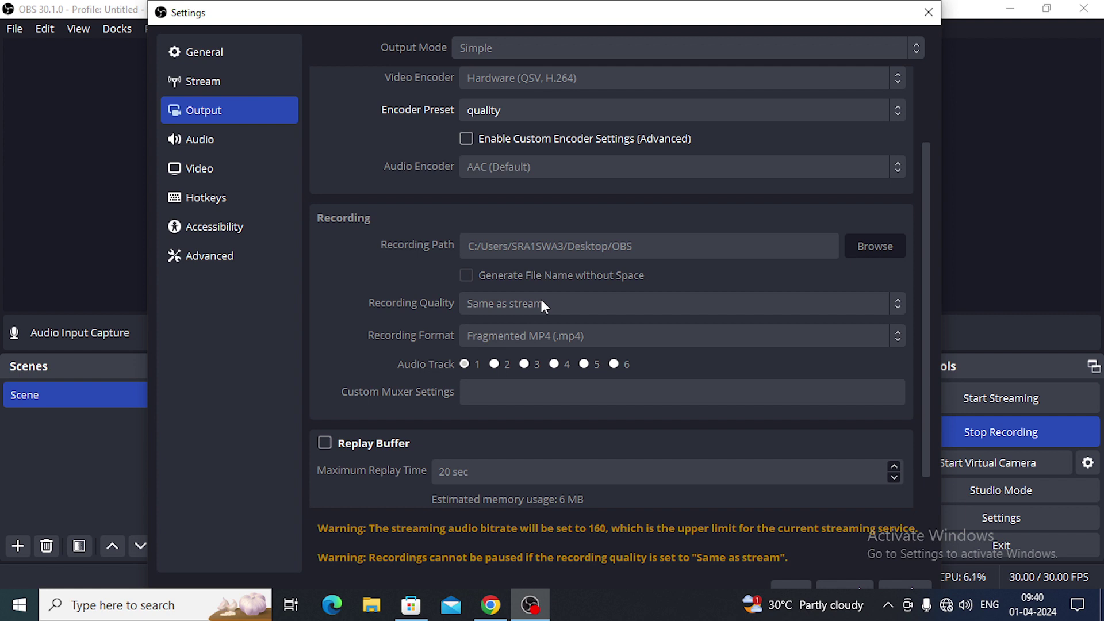
scroll(544, 305, down, 1)
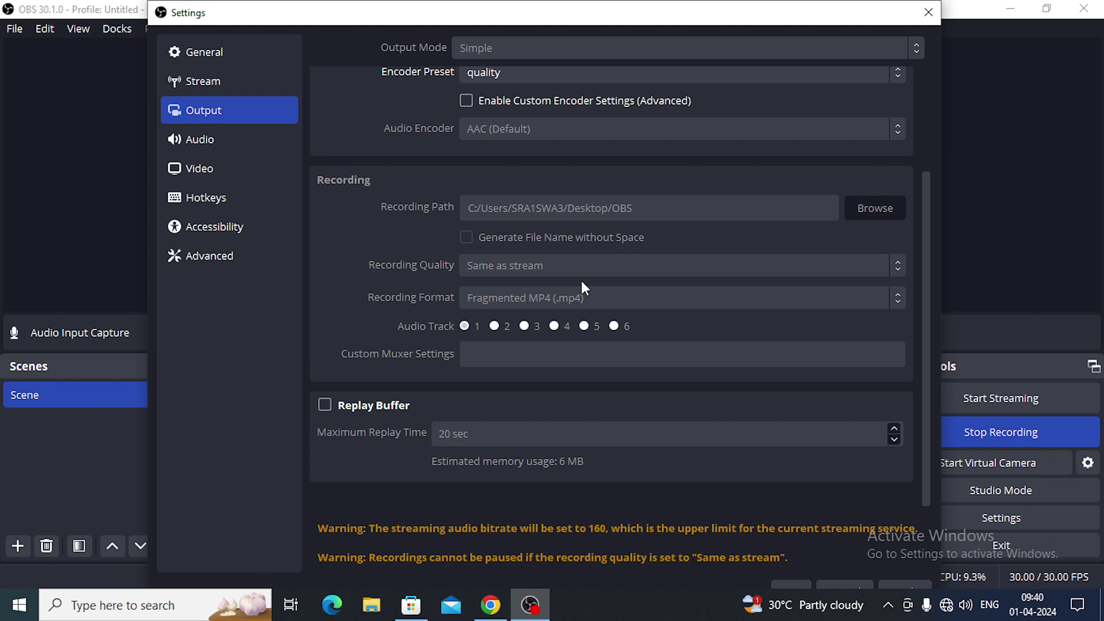
- Examine the audio device and meter settings, and the video resolution, downscale filter and FPS settings
click(232, 145)
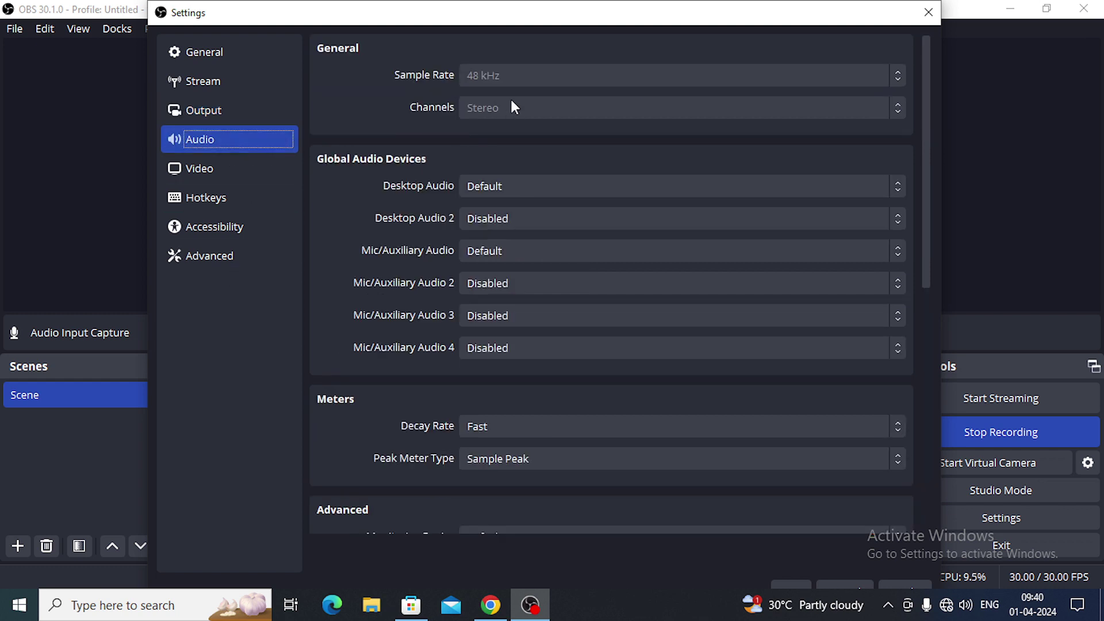
scroll(478, 267, down, 2)
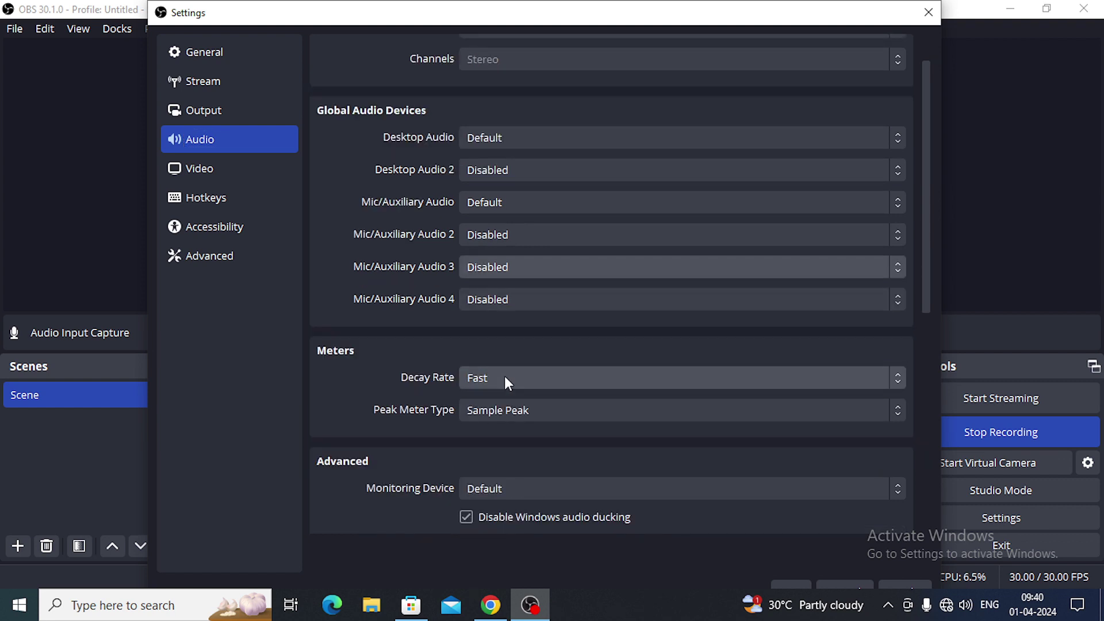
scroll(500, 366, up, 2)
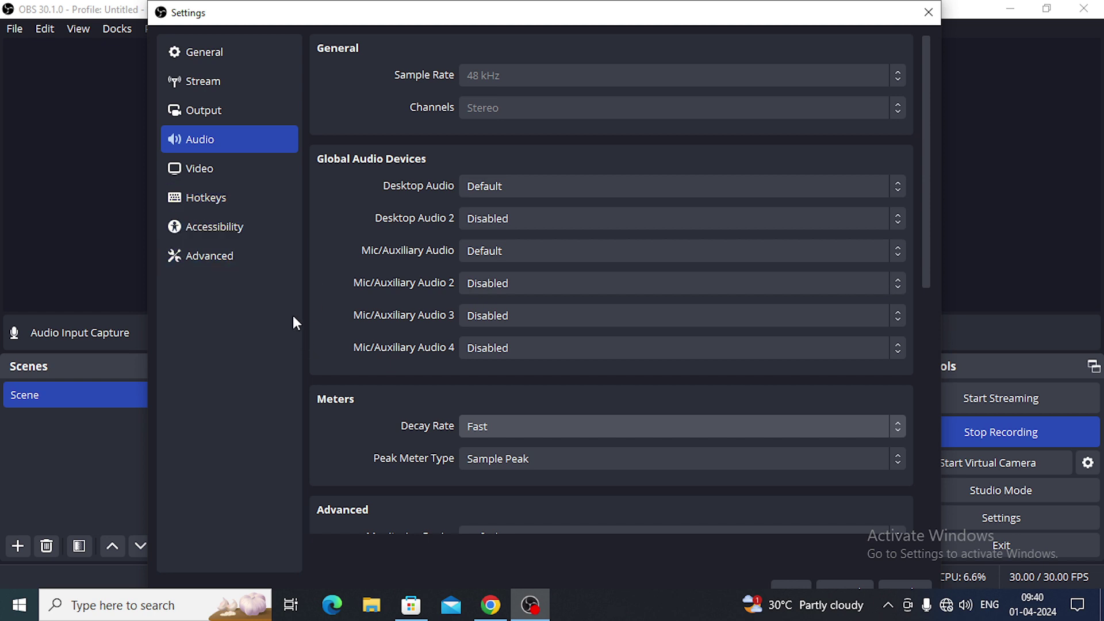
click(239, 179)
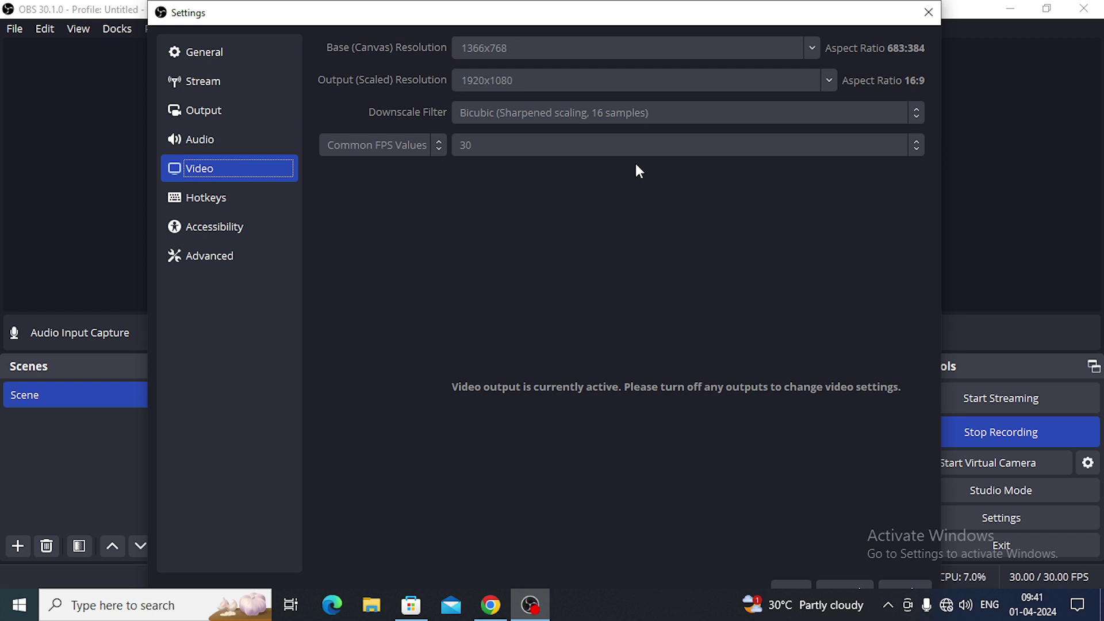
- Assign S as the hotkey for Start Recording
click(184, 198)
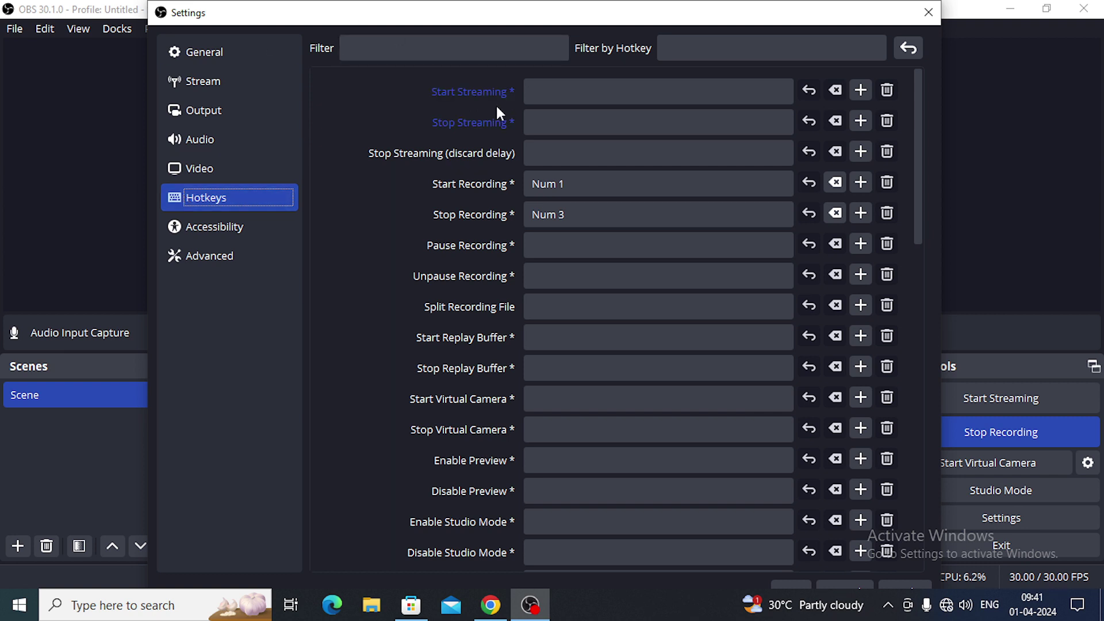
click(577, 184)
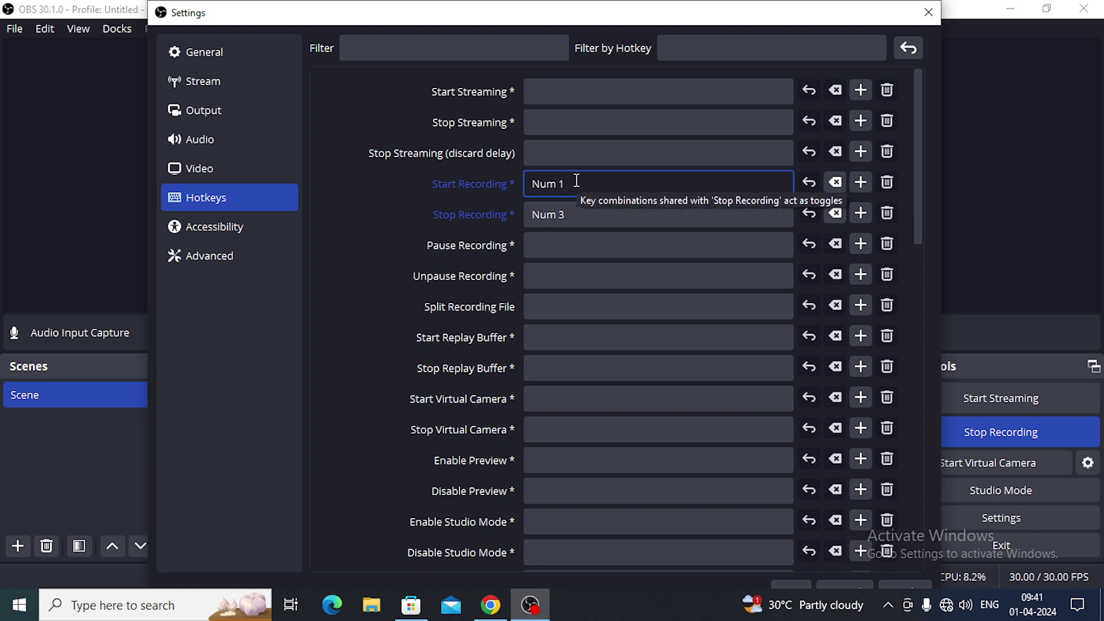
key(s)
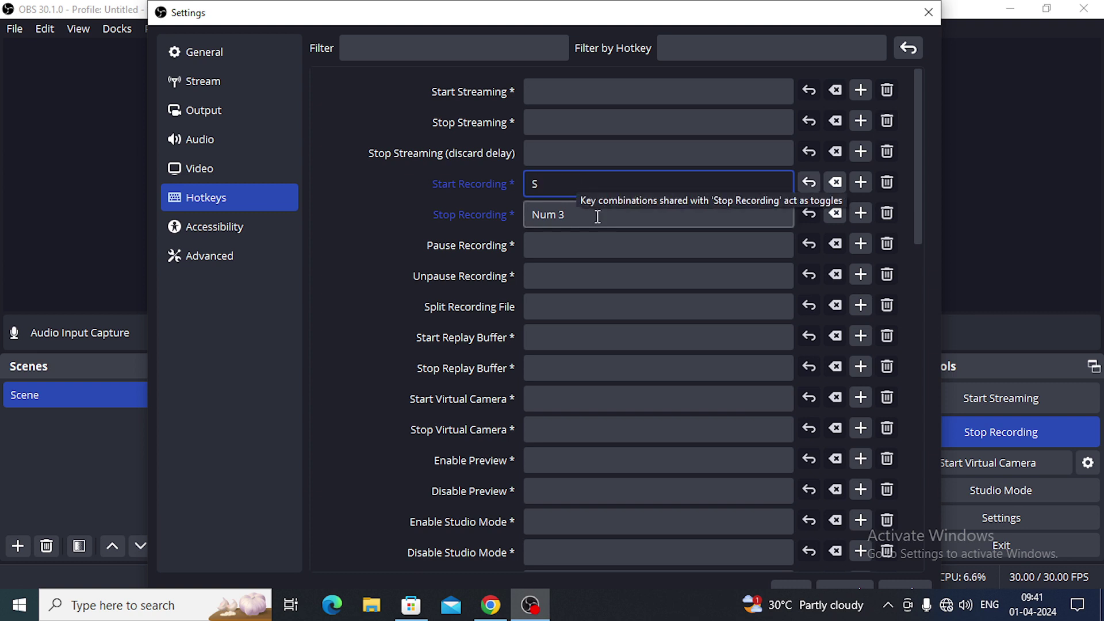
- Assign T as the hotkey for Stop Recording
click(583, 208)
key(t)
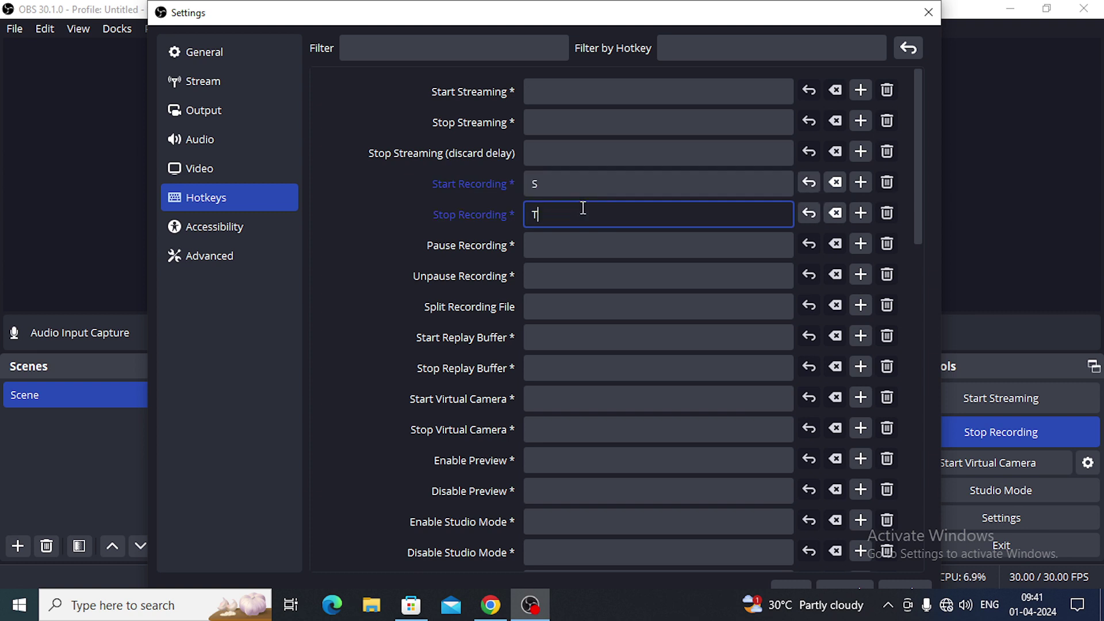
- Assign Num 1 as the Start Recording hotkey and Num 2 as the Stop Recording hotkey
click(573, 185)
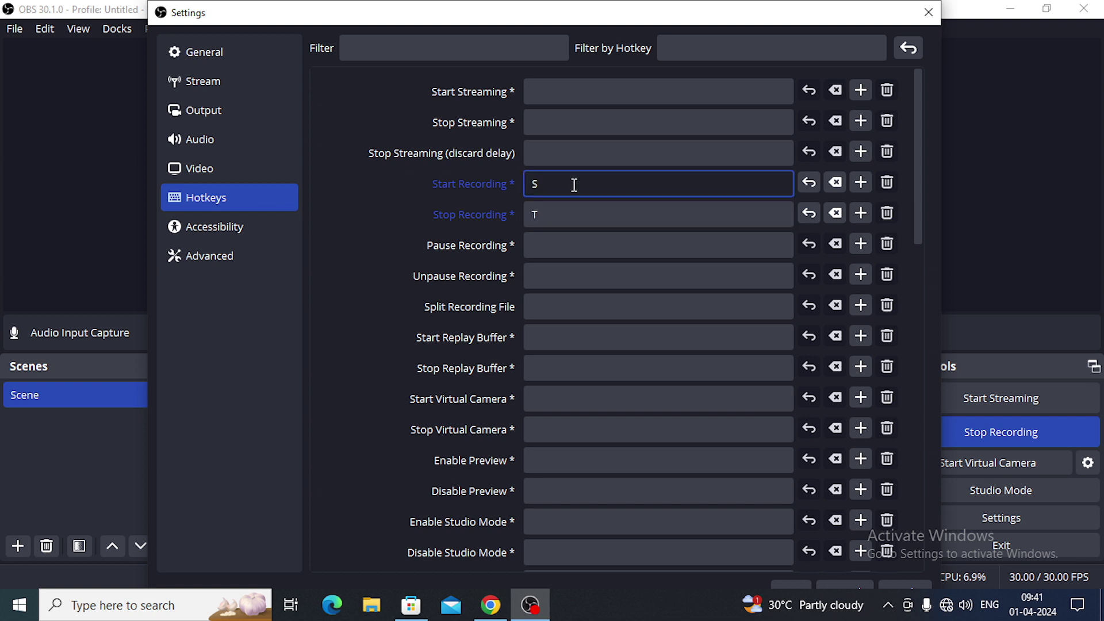
key(KP_1)
click(598, 213)
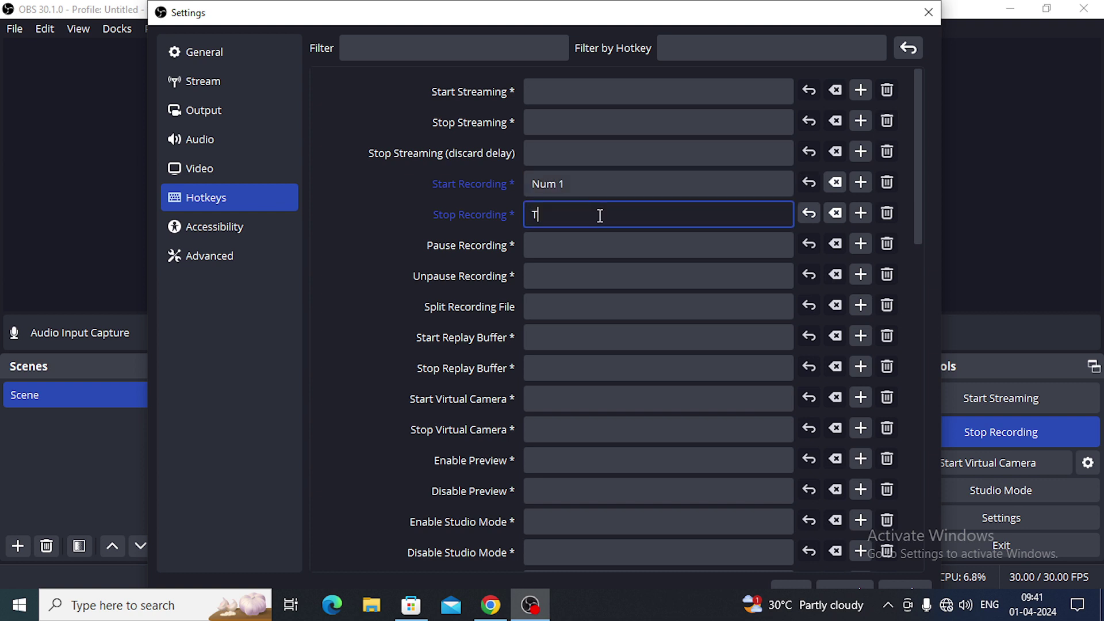
key(KP_2)
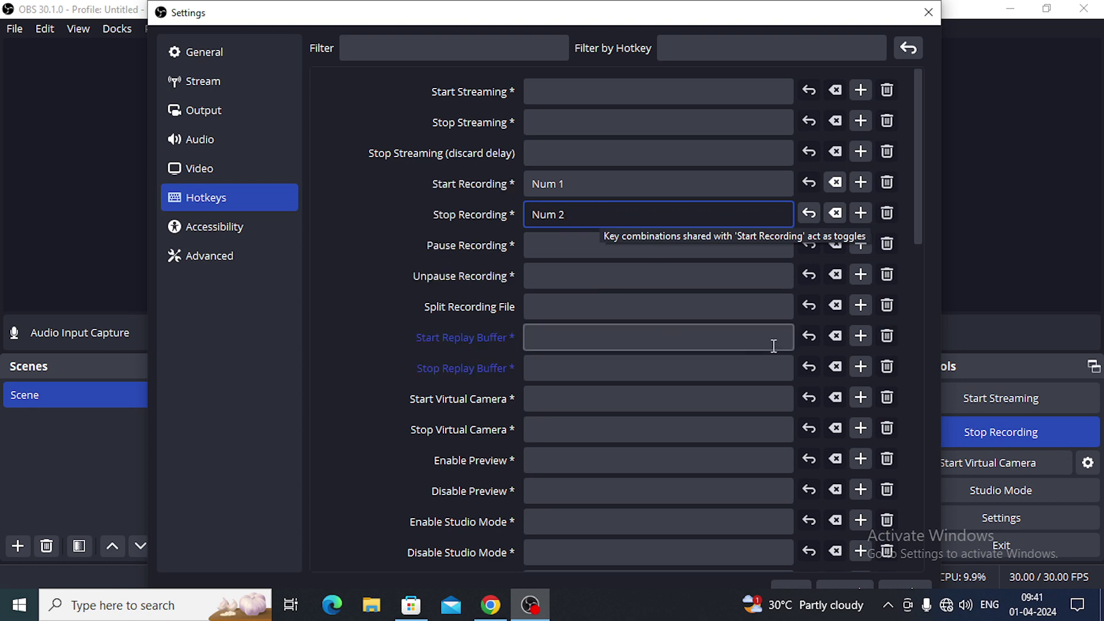
- Look through the remaining hotkey entries for the scene, its sources and the audio devices
scroll(881, 283, down, 10)
scroll(854, 394, down, 5)
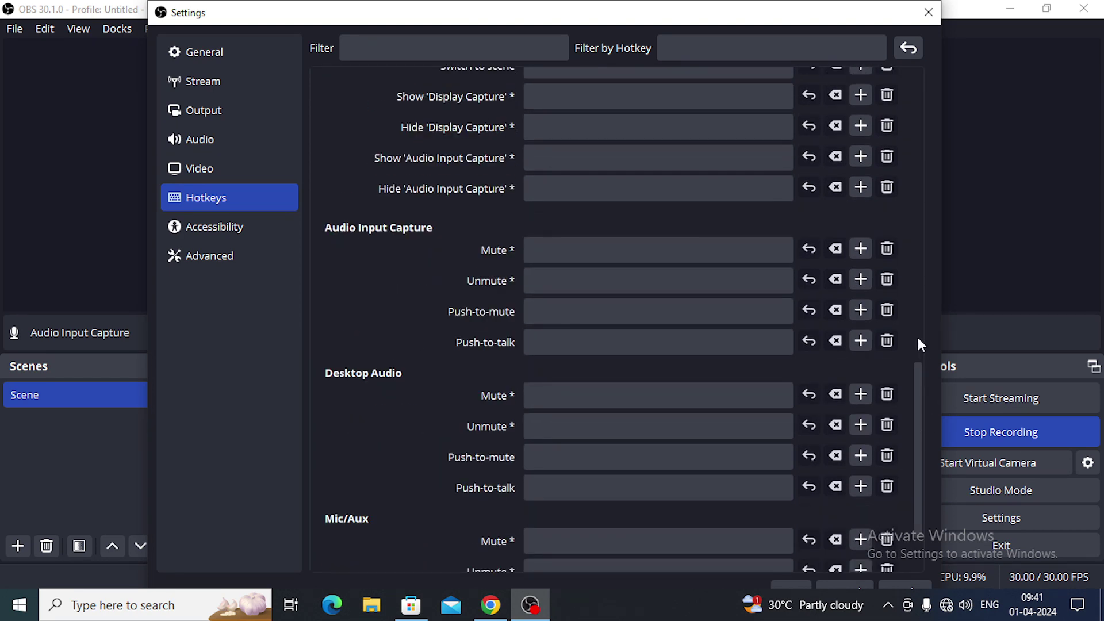
scroll(918, 322, up, 15)
drag(589, 18, 573, 7)
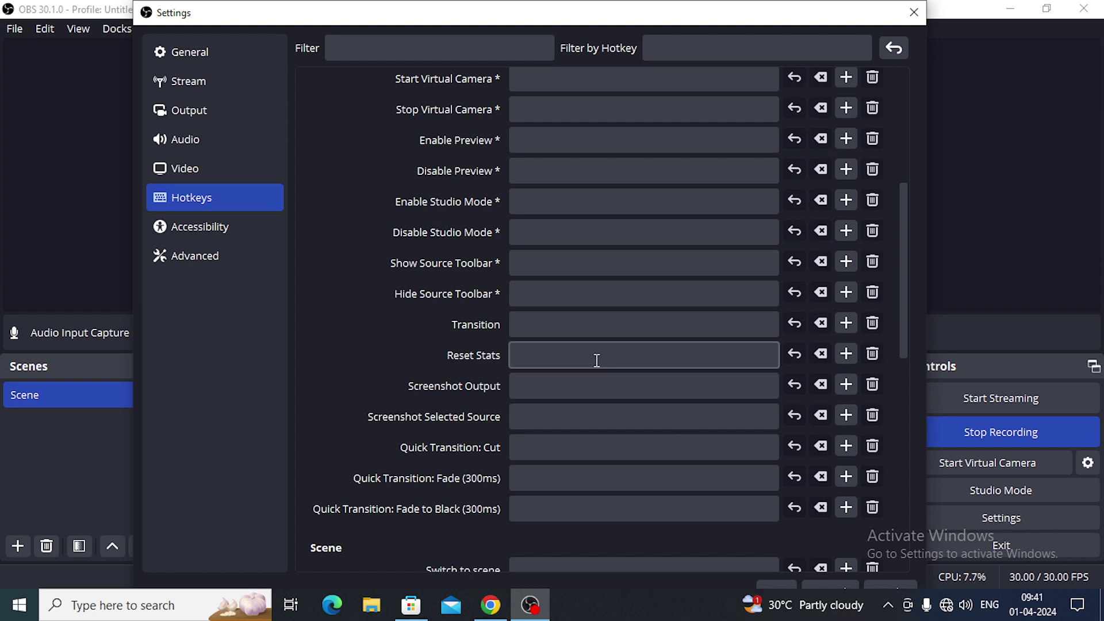
- Review the Accessibility color options and the Advanced settings through to the network, sources and hotkey focus sections
click(216, 233)
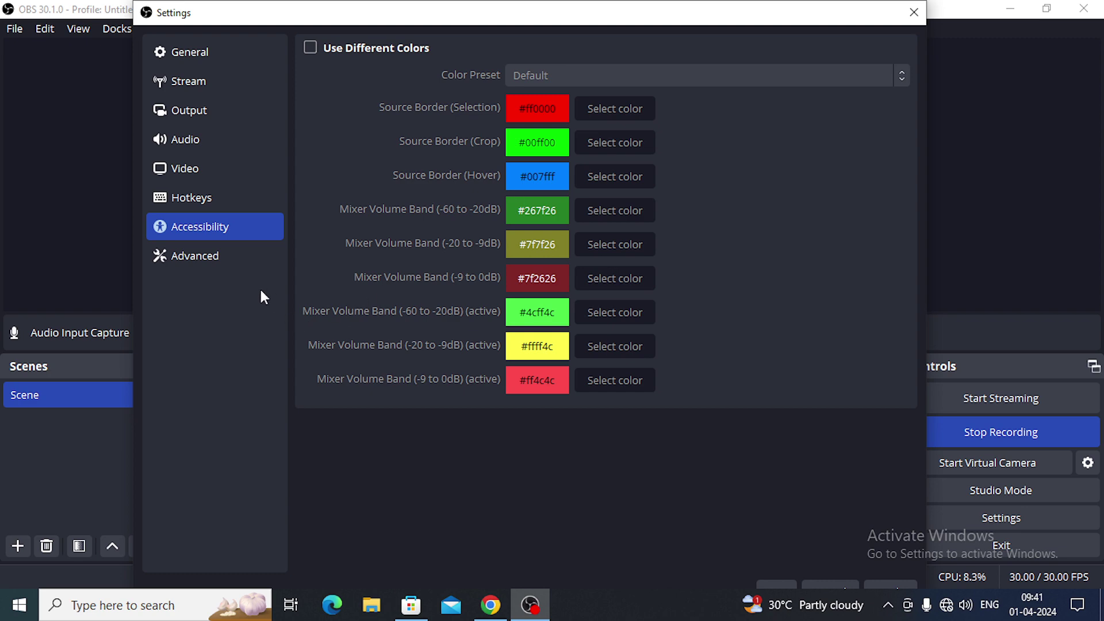
click(240, 247)
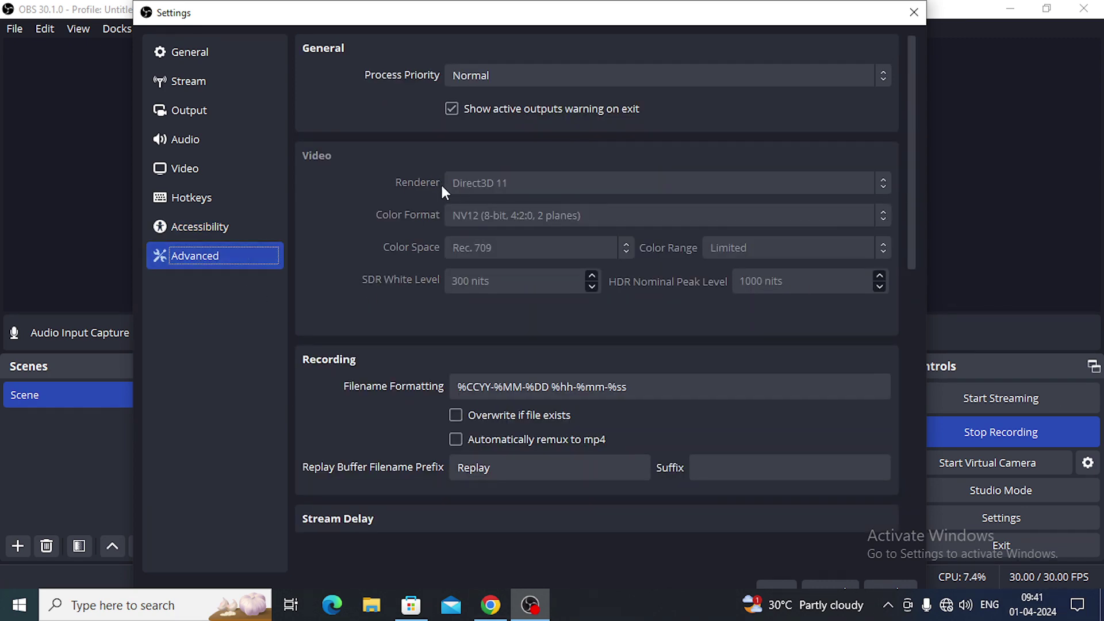
scroll(442, 189, down, 15)
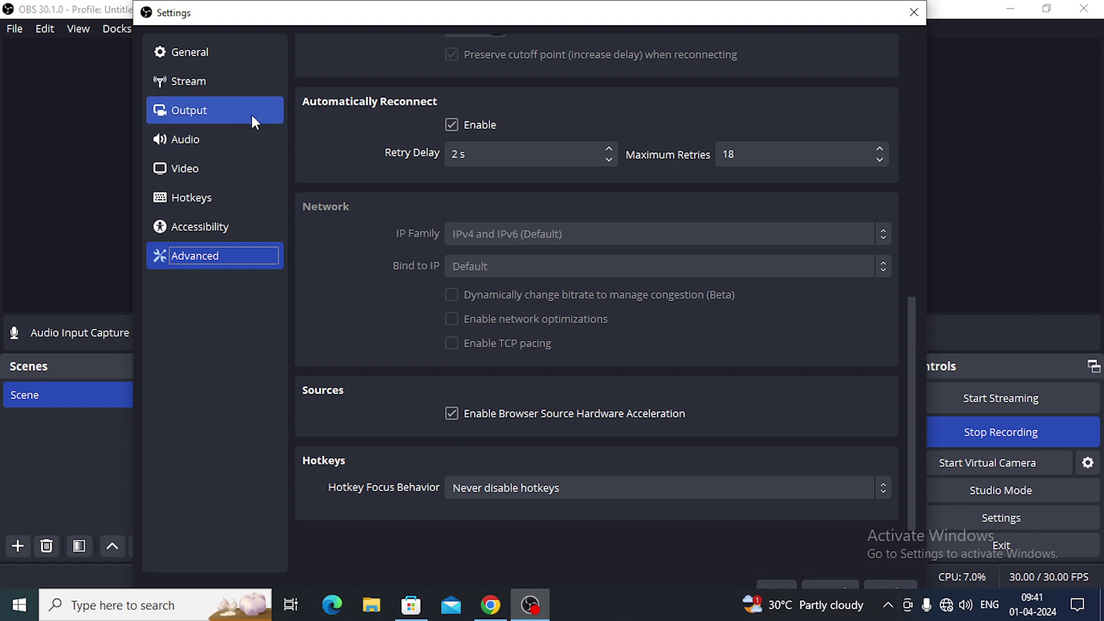
- Go over the General, Stream and Output settings once more, including the streaming service, bitrates and recording options
click(250, 58)
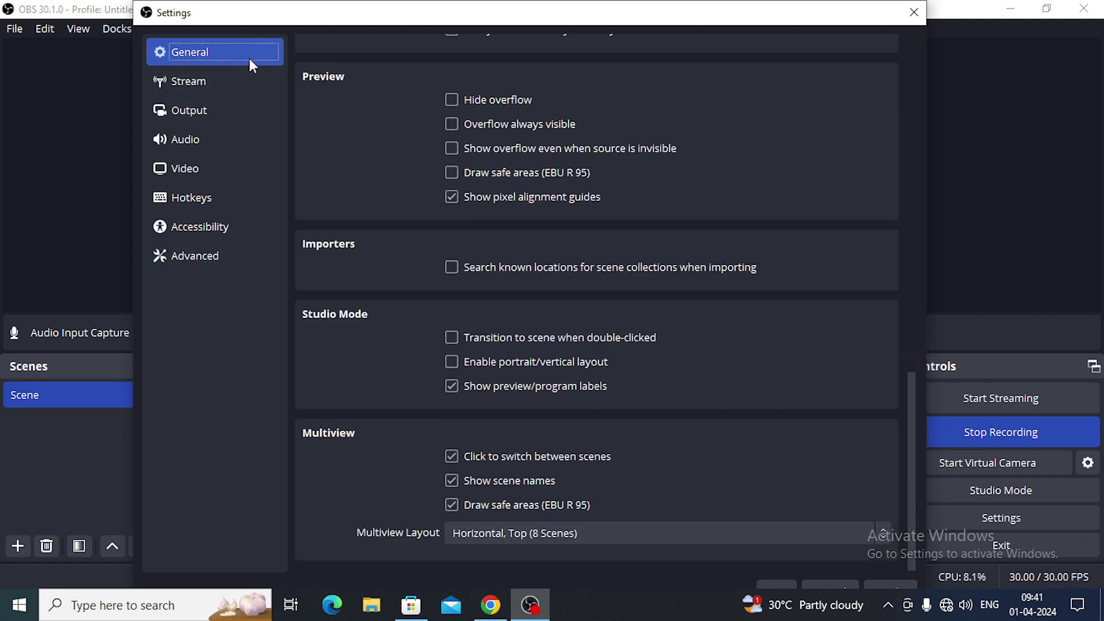
scroll(530, 247, up, 6)
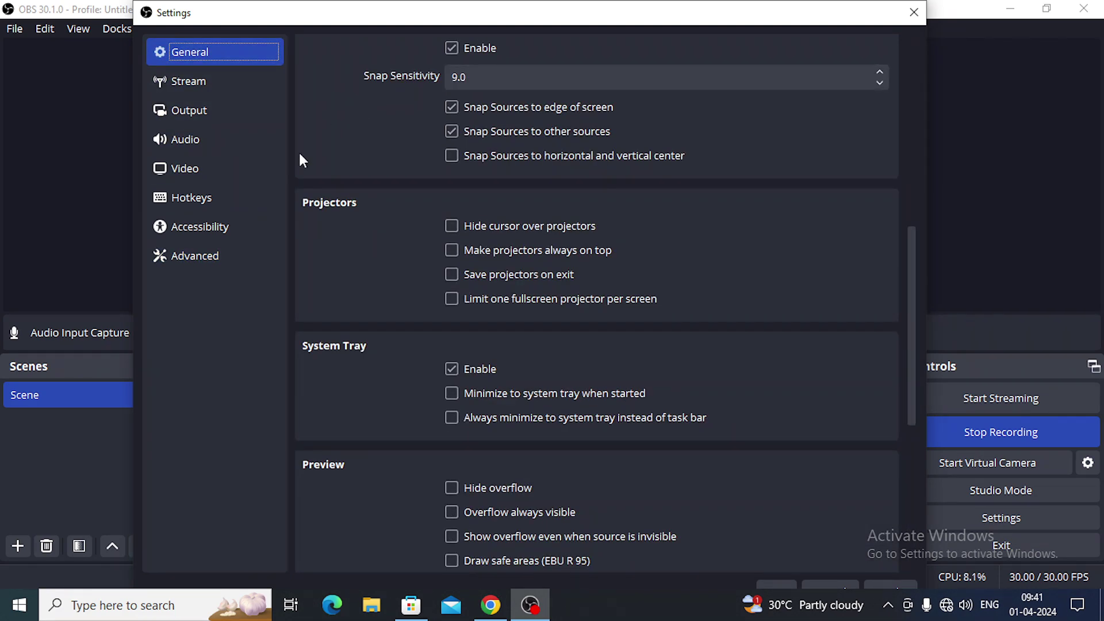
click(213, 90)
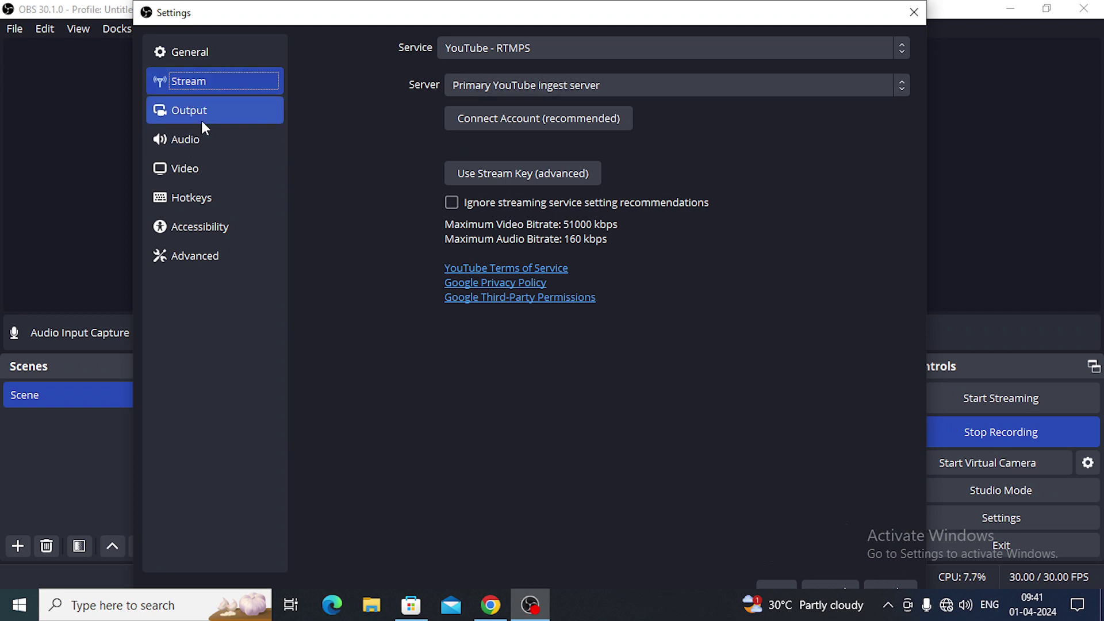
click(202, 120)
scroll(535, 258, up, 2)
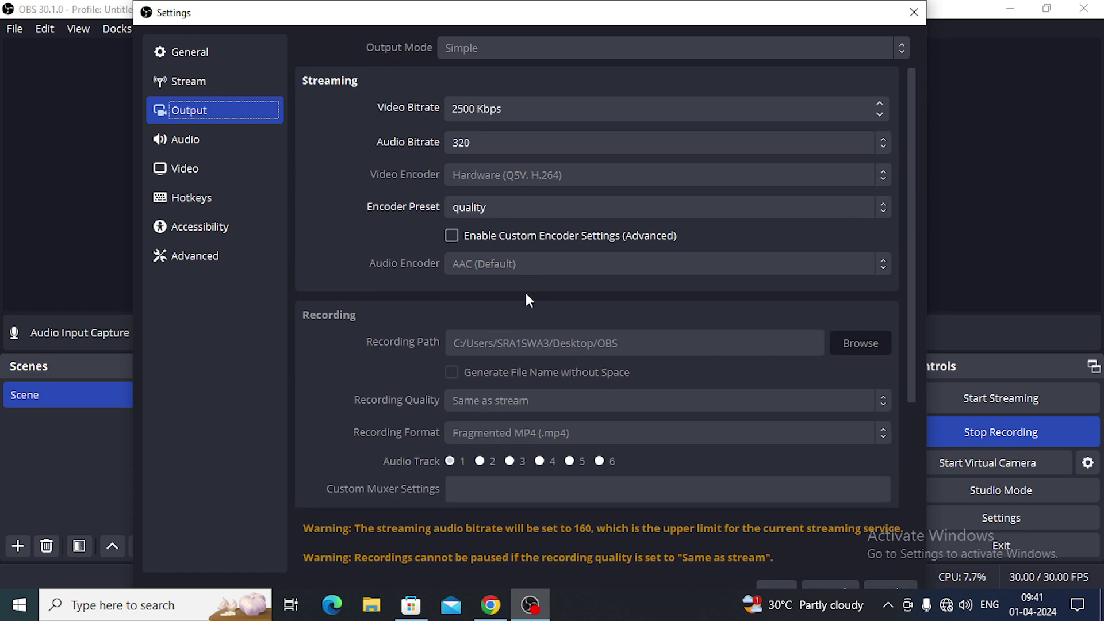
- Recheck the Audio, Video and Hotkeys settings, and accept the settings changes
click(230, 144)
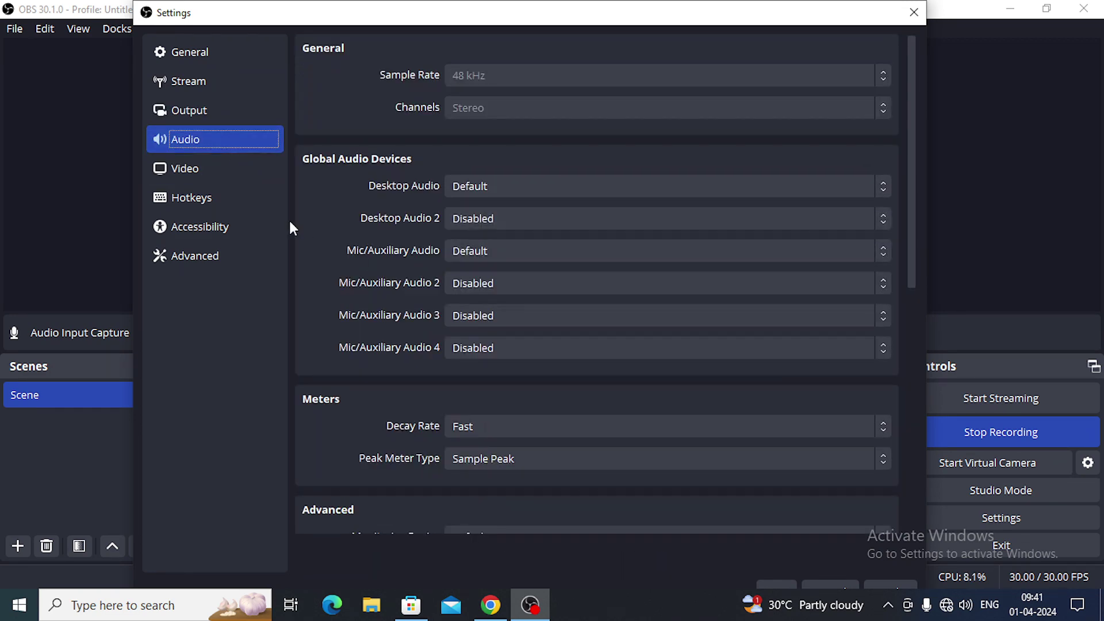
click(233, 174)
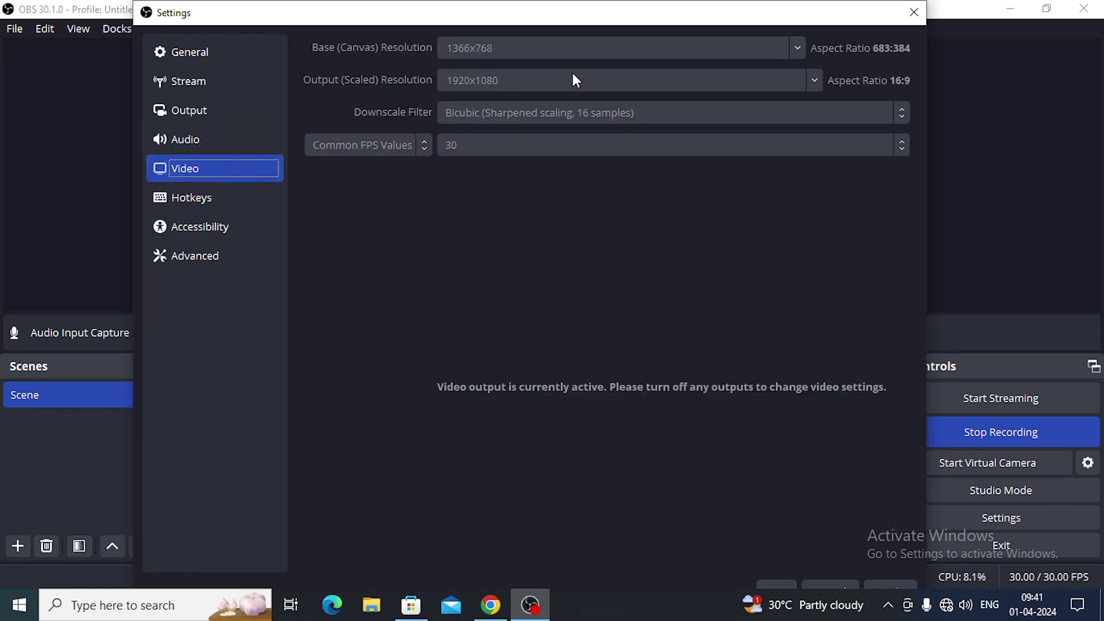
click(263, 207)
scroll(841, 264, down, 10)
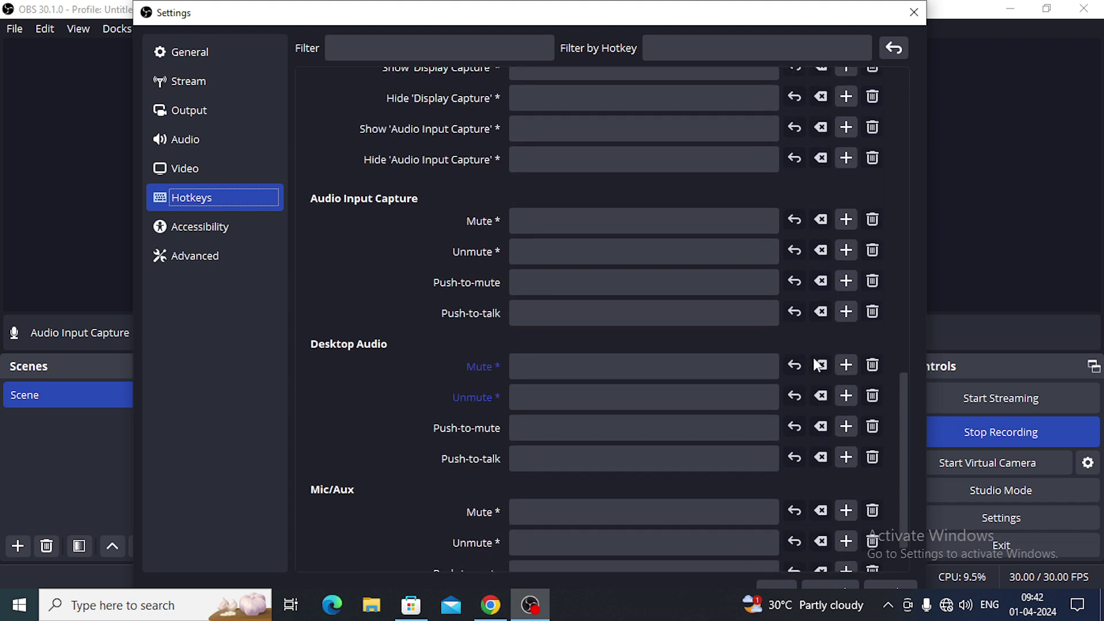
drag(686, 22, 655, 23)
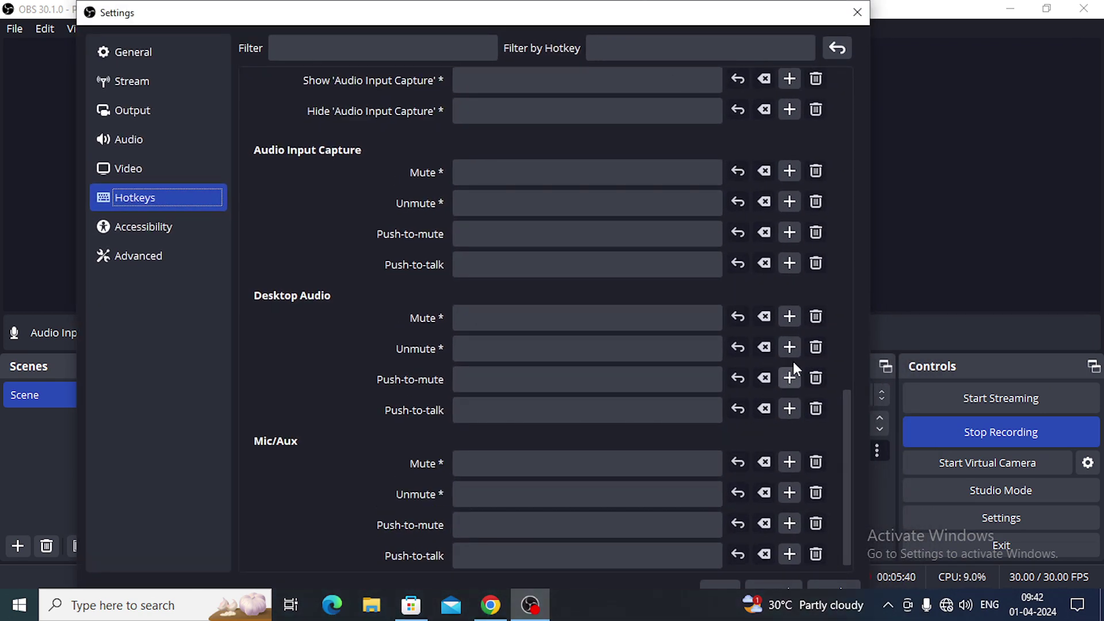
click(715, 586)
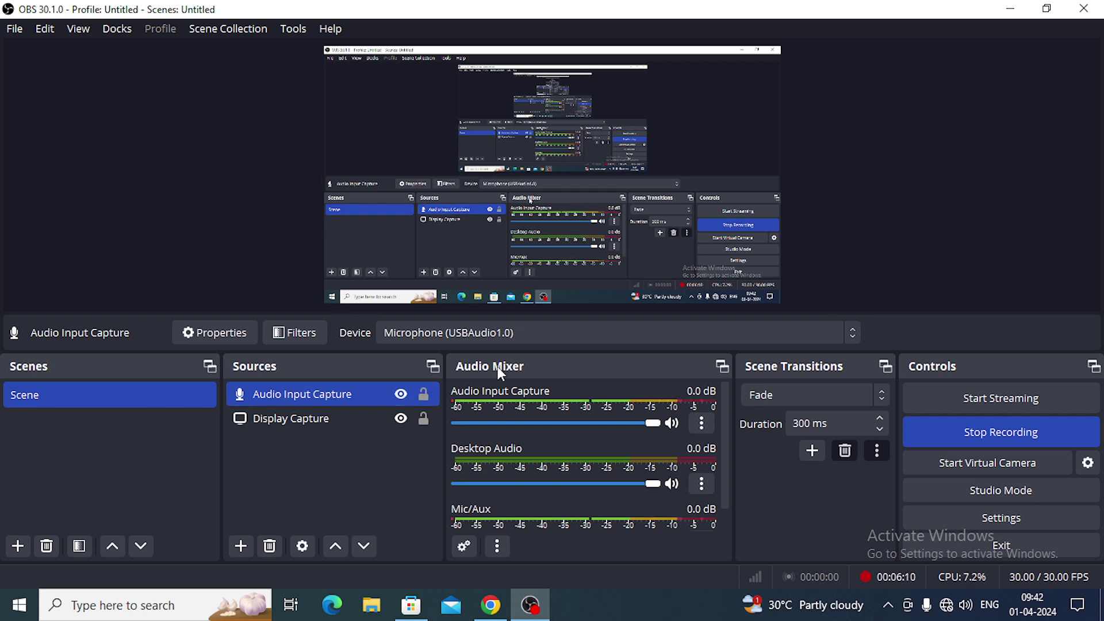
- View the microphone devices available for the Audio Input Capture source, keeping the USBAudio1.0 microphone
click(510, 334)
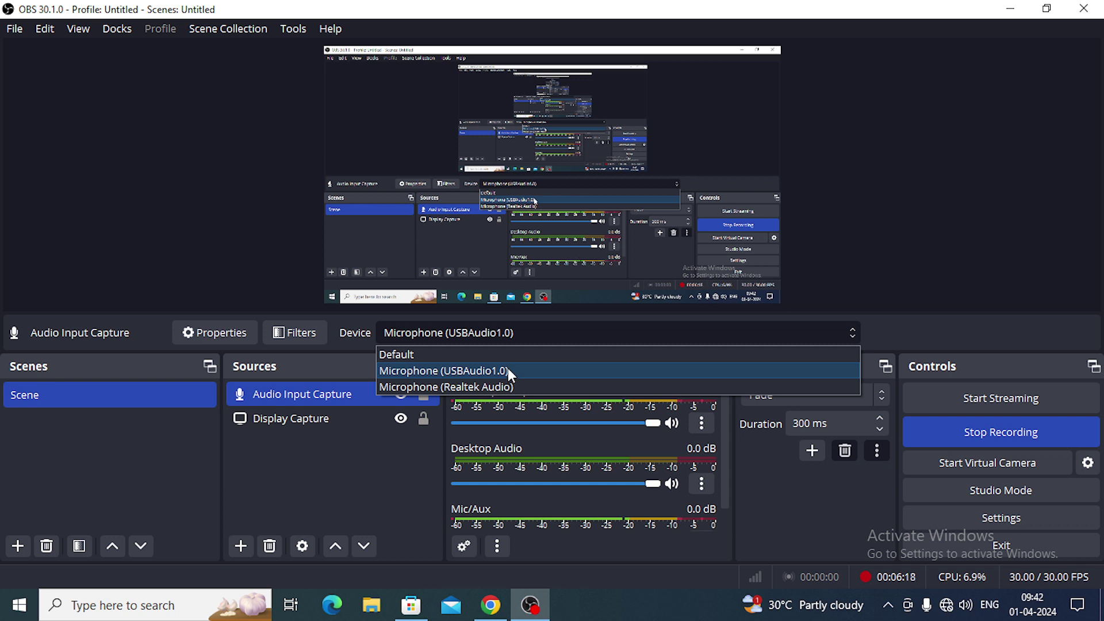
click(502, 337)
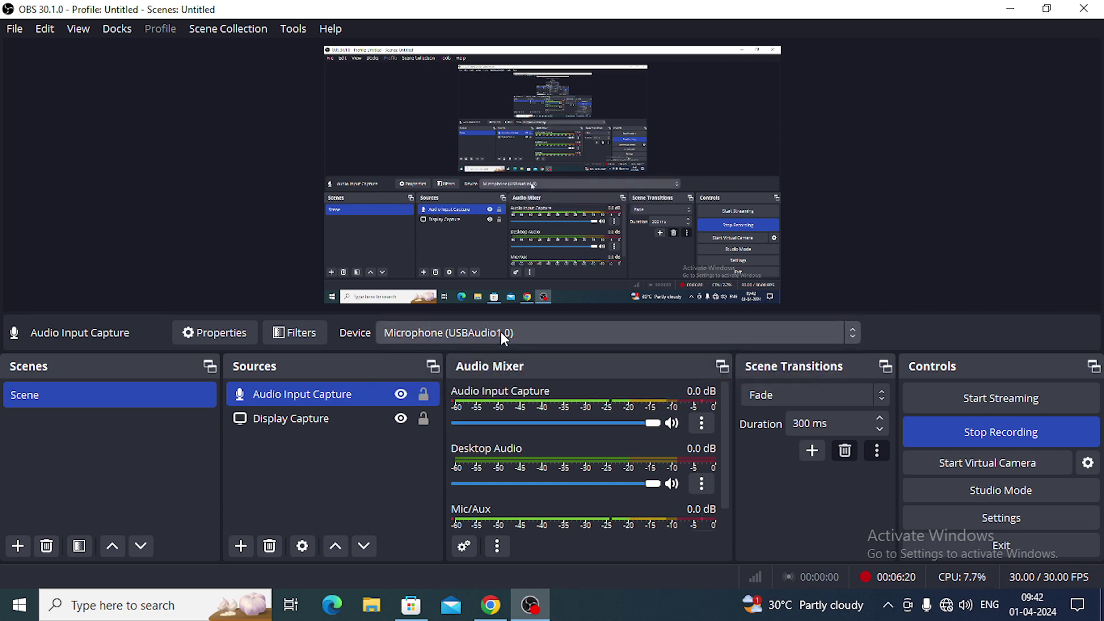